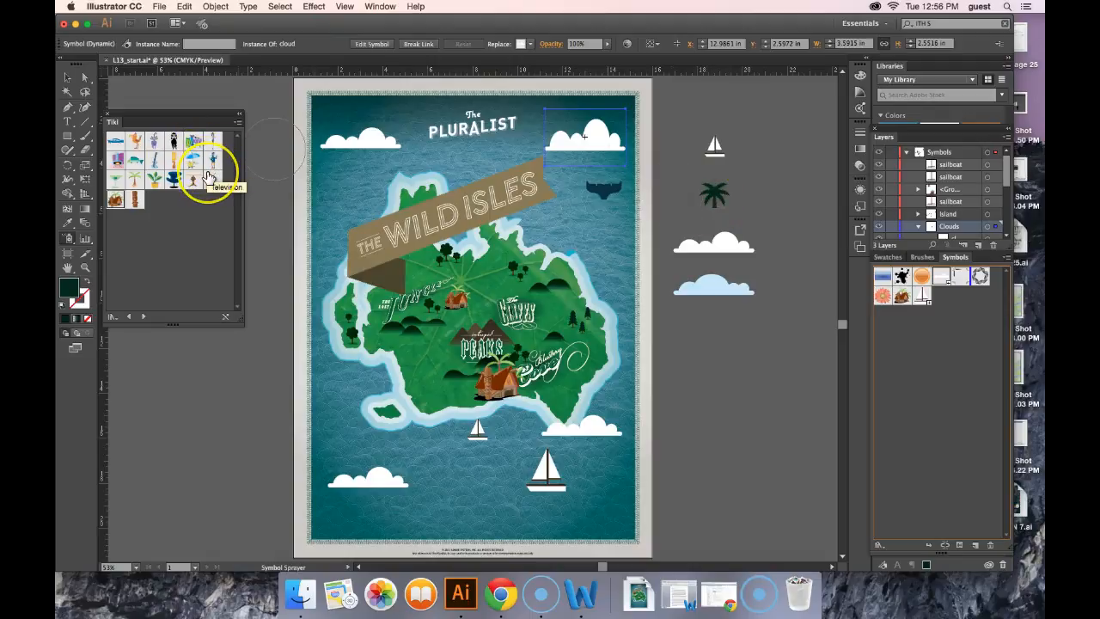
# Turn the palm tree beside the artboard into a new Graphic-type symbol named tree
pyautogui.press('v')
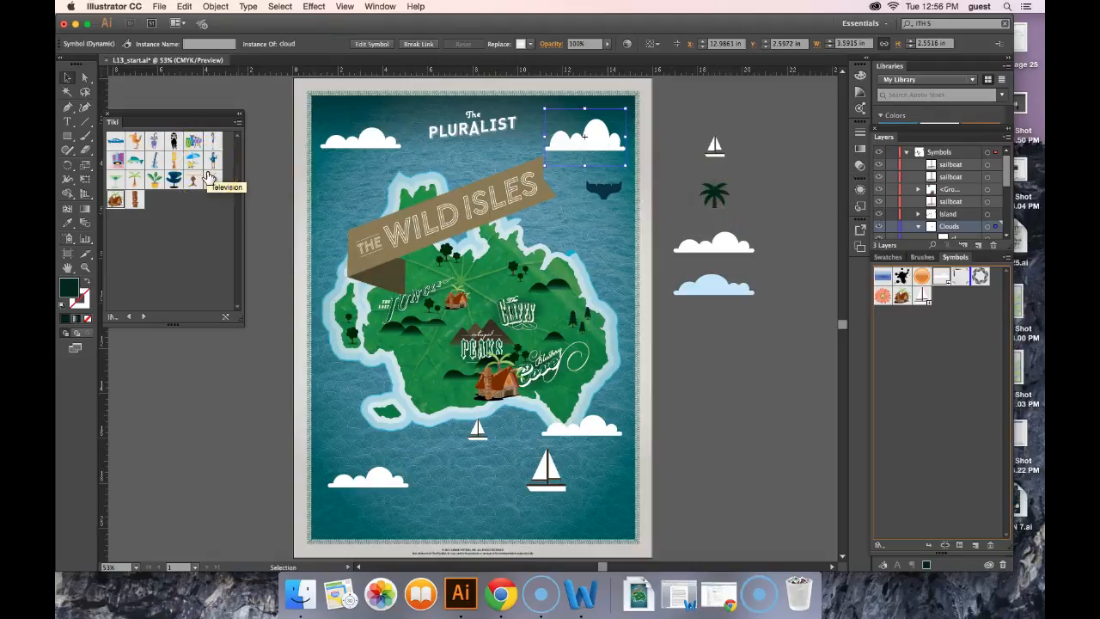
pyautogui.click(718, 196)
pyautogui.moveTo(716, 195); pyautogui.dragTo(944, 297)
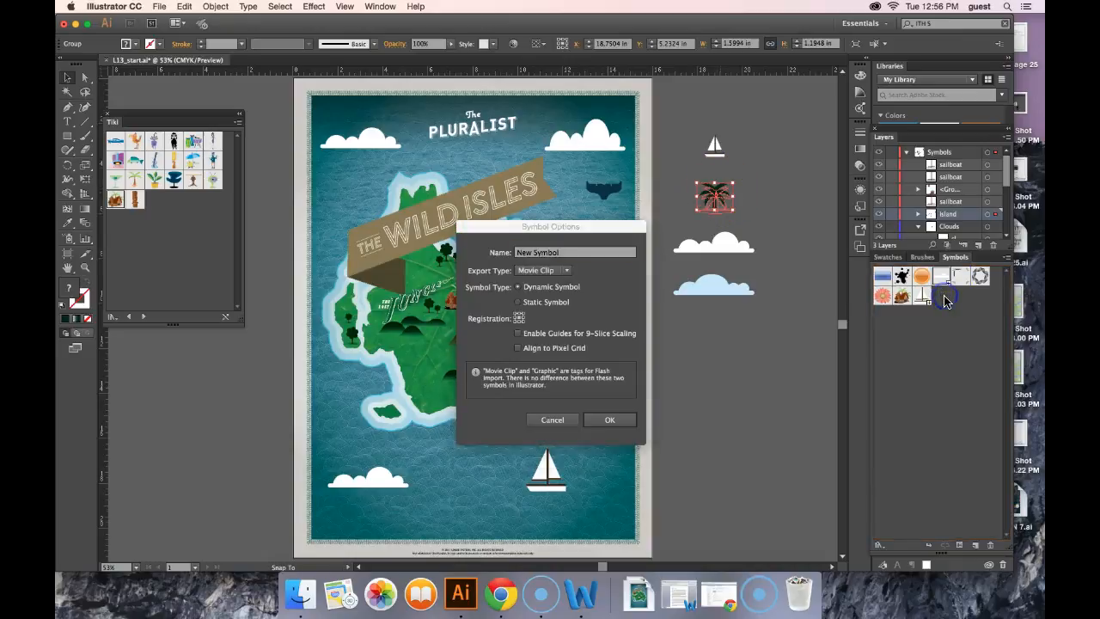
pyautogui.click(568, 253)
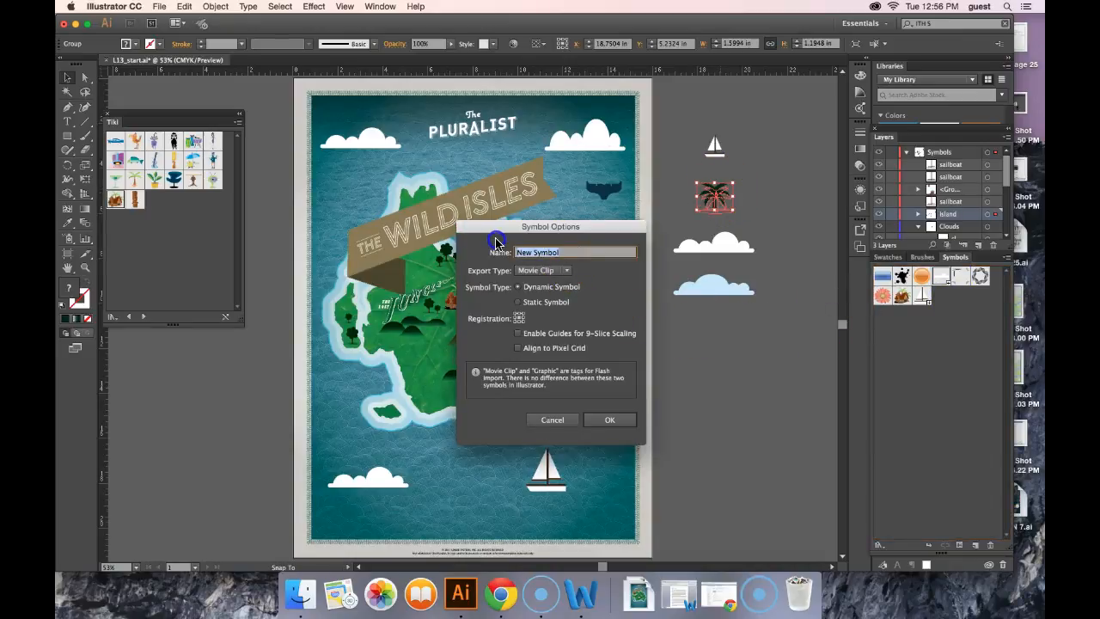
pyautogui.write('tree')
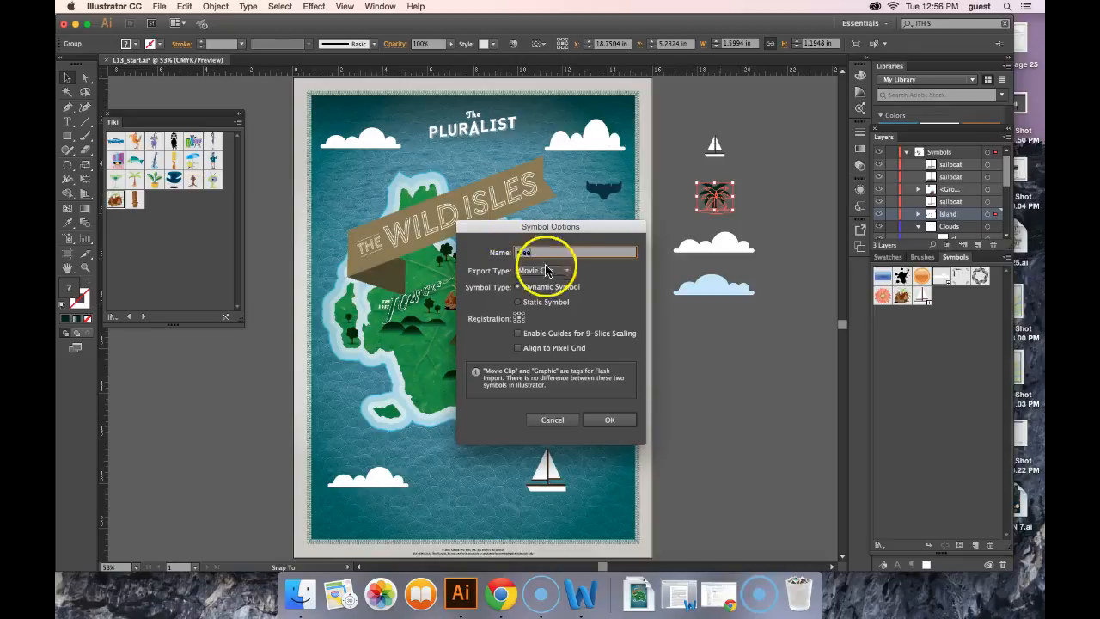
pyautogui.click(542, 270)
pyautogui.click(551, 298)
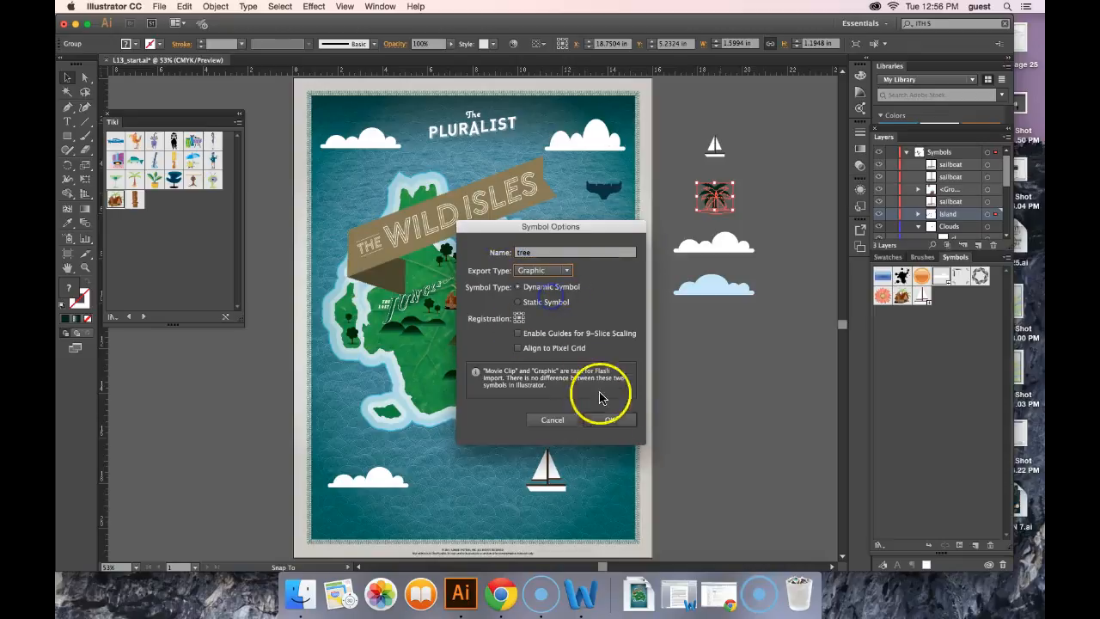
pyautogui.click(620, 420)
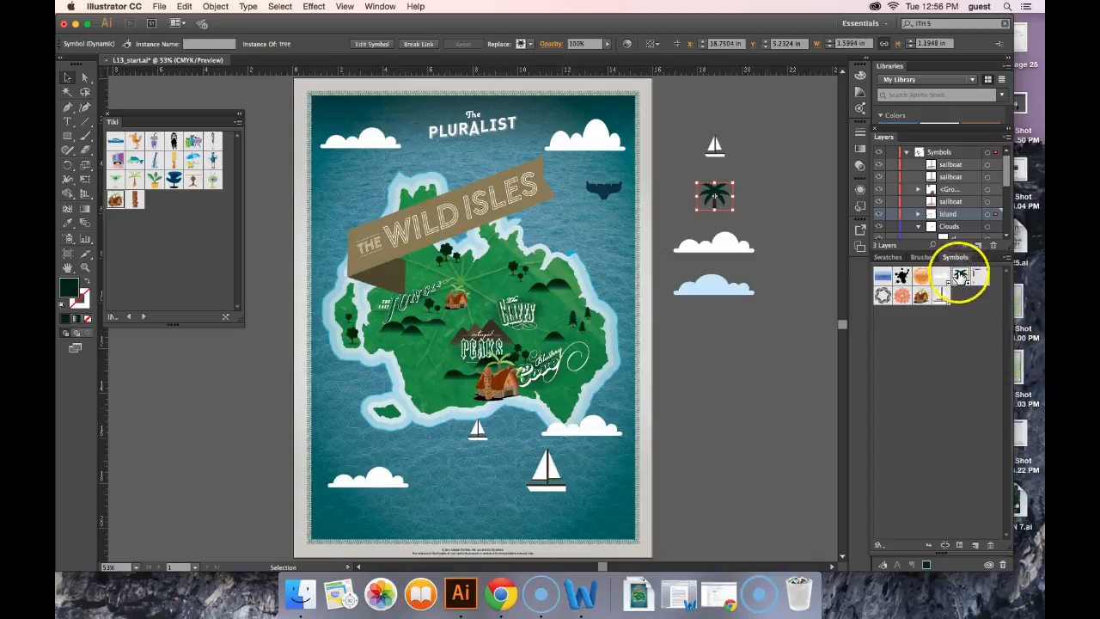
# Spray palm tree symbols across the island with the Symbol Sprayer tool
pyautogui.click(67, 240)
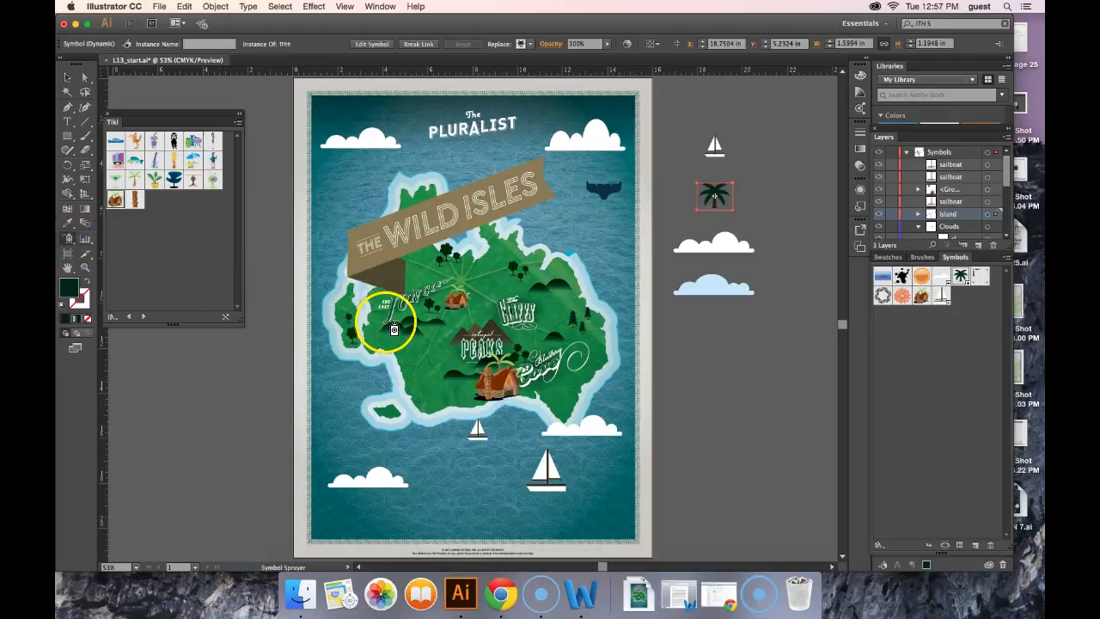
pyautogui.moveTo(384, 318); pyautogui.dragTo(609, 353)
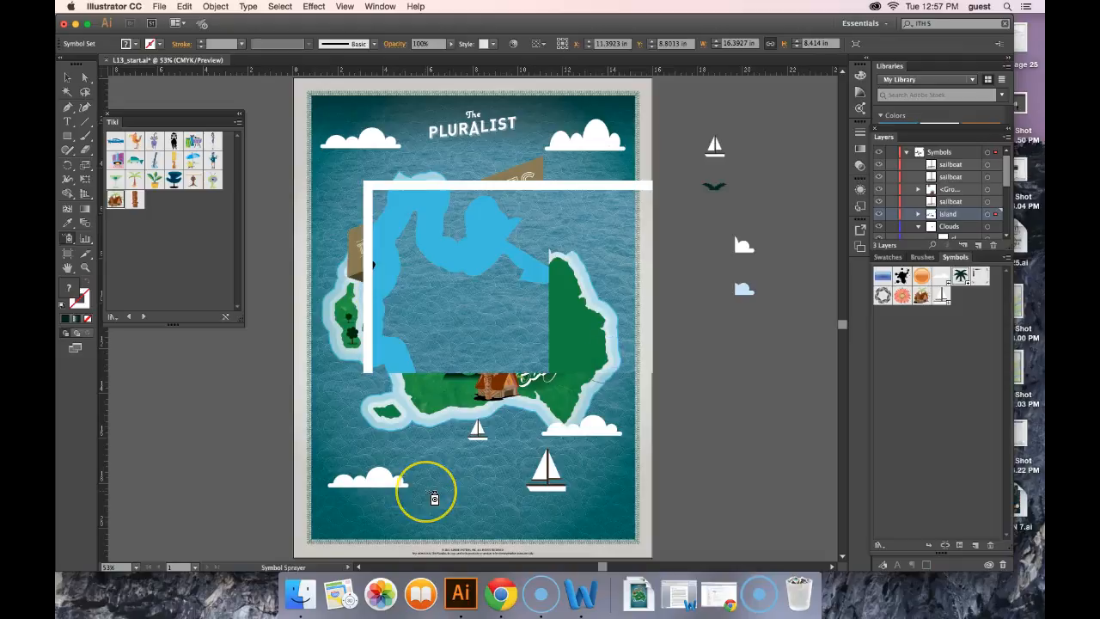
pyautogui.moveTo(588, 394)
pyautogui.mouseDown()
pyautogui.moveTo(569, 344)
pyautogui.moveTo(486, 314)
pyautogui.moveTo(485, 345)
pyautogui.mouseUp()
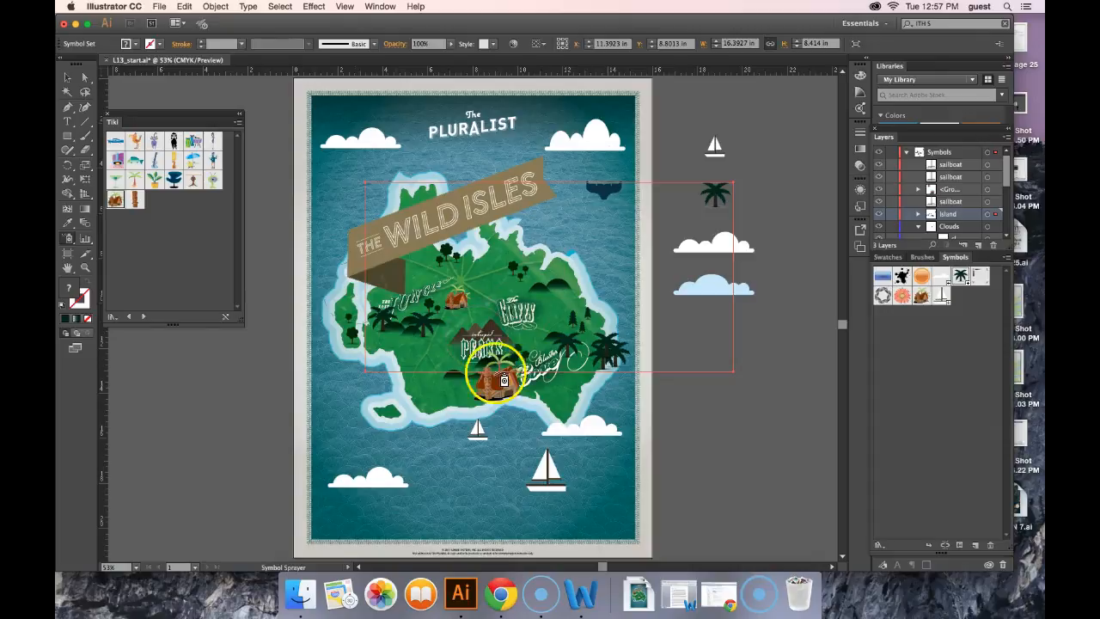
# Set the Symbolism tool options to a 1 in diameter and an intensity of 1
pyautogui.doubleClick(67, 243)
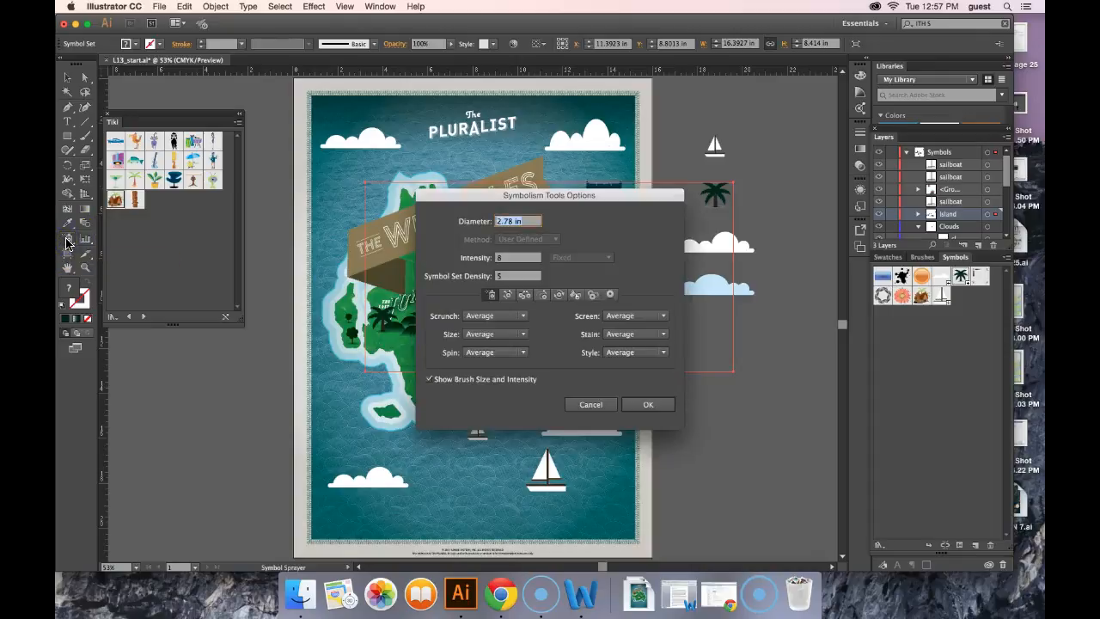
pyautogui.write('1')
pyautogui.moveTo(508, 258); pyautogui.dragTo(486, 257)
pyautogui.write('1')
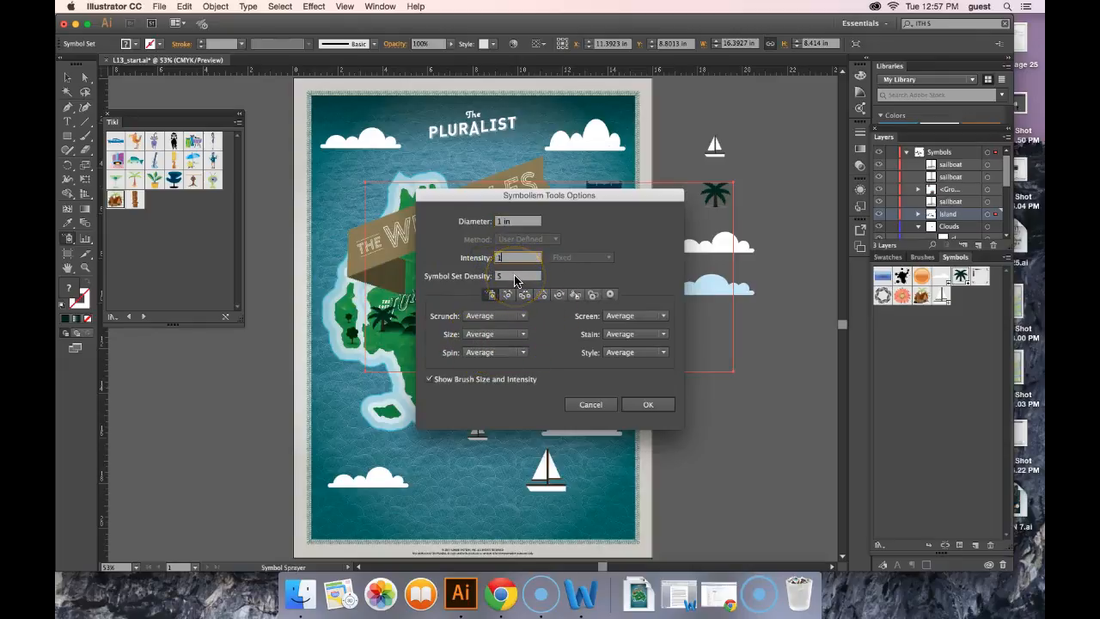
pyautogui.moveTo(515, 280); pyautogui.dragTo(475, 273)
pyautogui.click(649, 404)
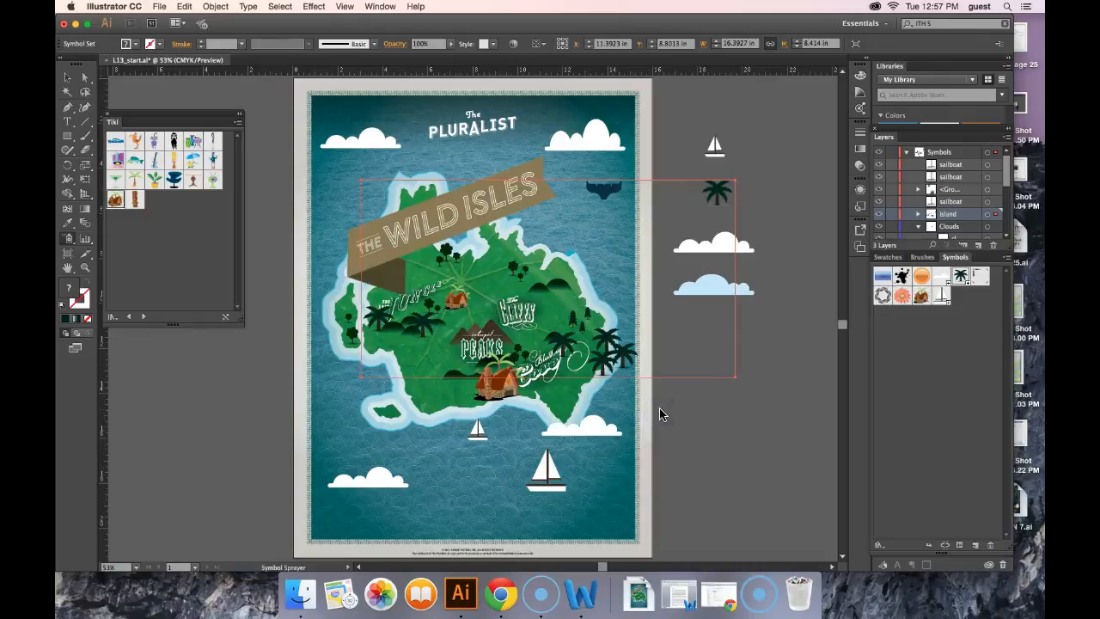
# Spray a few more palm trees along the island's eastern coast, then deselect the symbol set
pyautogui.moveTo(632, 322)
pyautogui.mouseDown()
pyautogui.moveTo(633, 352)
pyautogui.moveTo(614, 358)
pyautogui.moveTo(622, 374)
pyautogui.moveTo(636, 362)
pyautogui.moveTo(589, 311)
pyautogui.moveTo(402, 275)
pyautogui.moveTo(352, 326)
pyautogui.moveTo(668, 397)
pyautogui.moveTo(652, 371)
pyautogui.mouseUp()
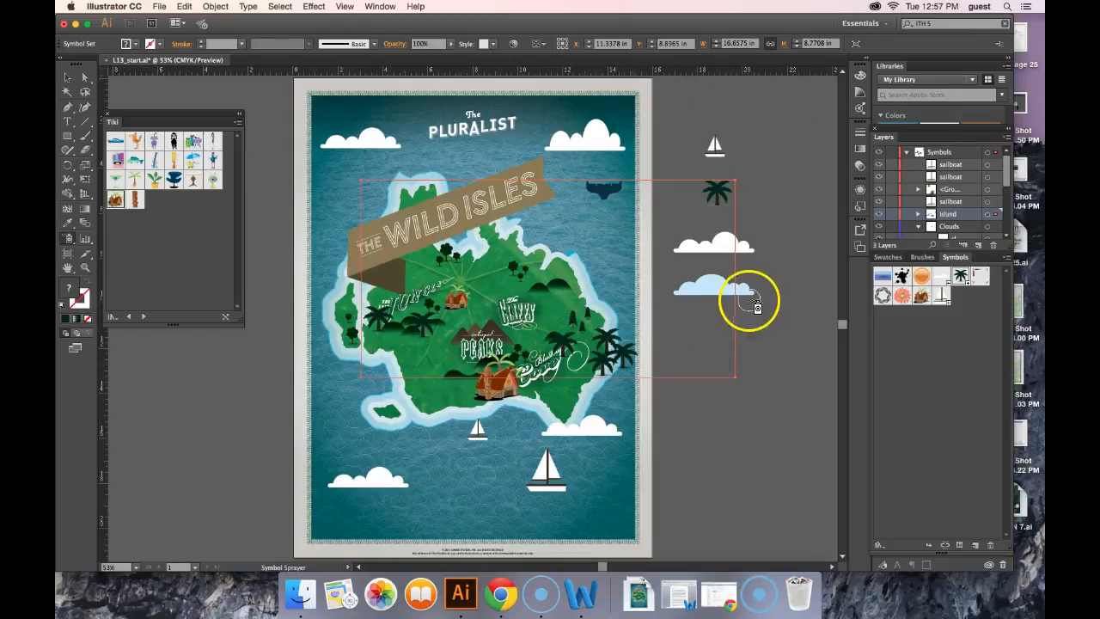
pyautogui.click(67, 77)
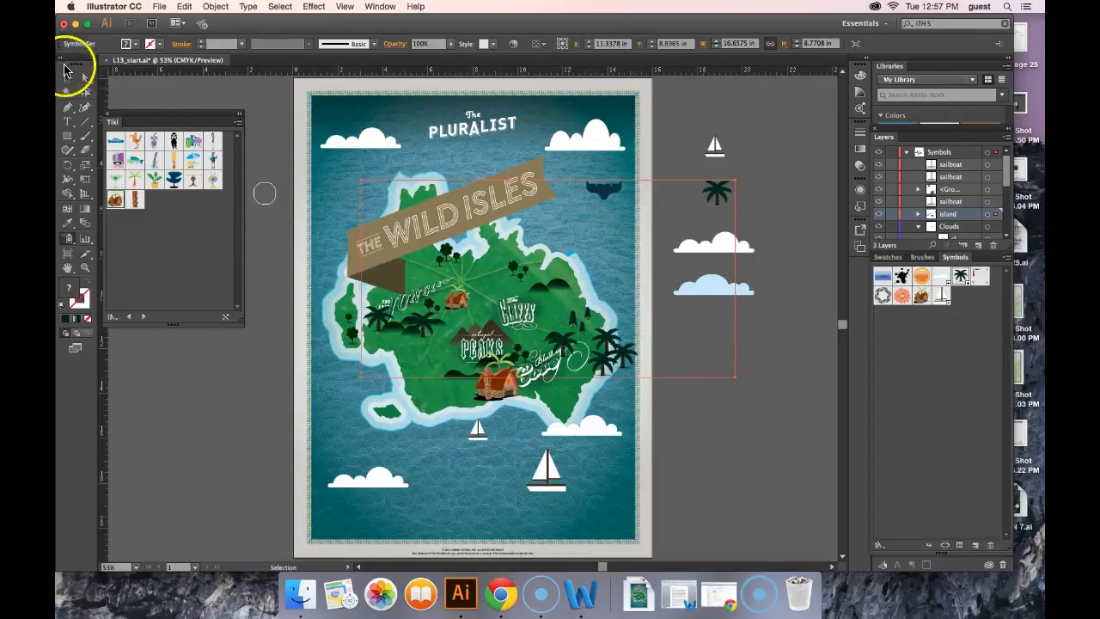
pyautogui.click(268, 147)
# Spray a new set of palm trees over the island's south-western and central areas using the tree symbol
pyautogui.click(68, 238)
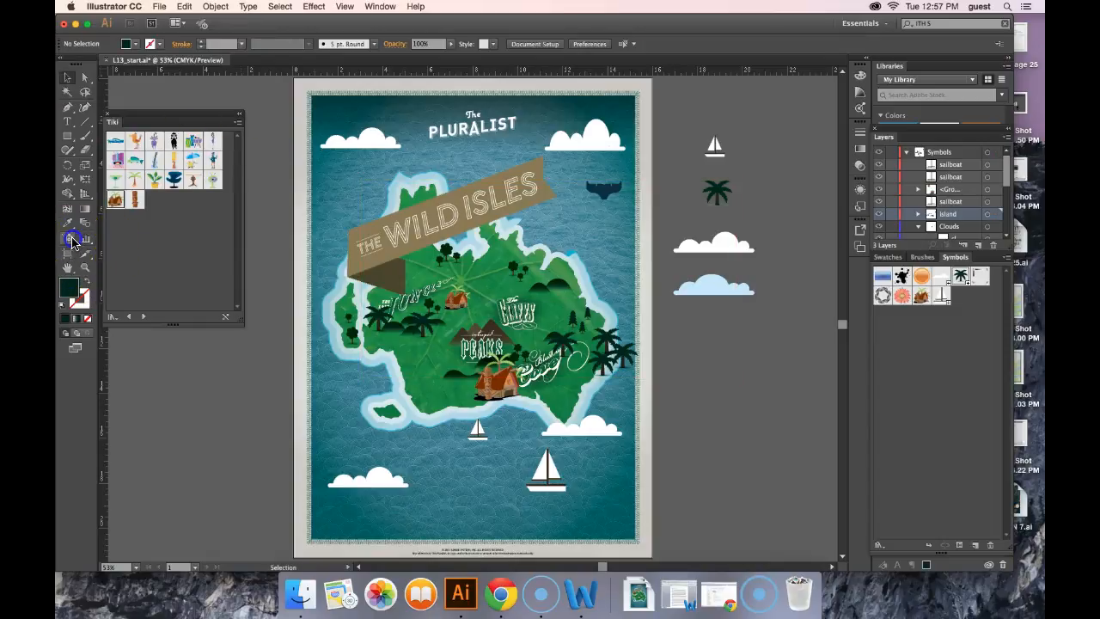
pyautogui.click(961, 275)
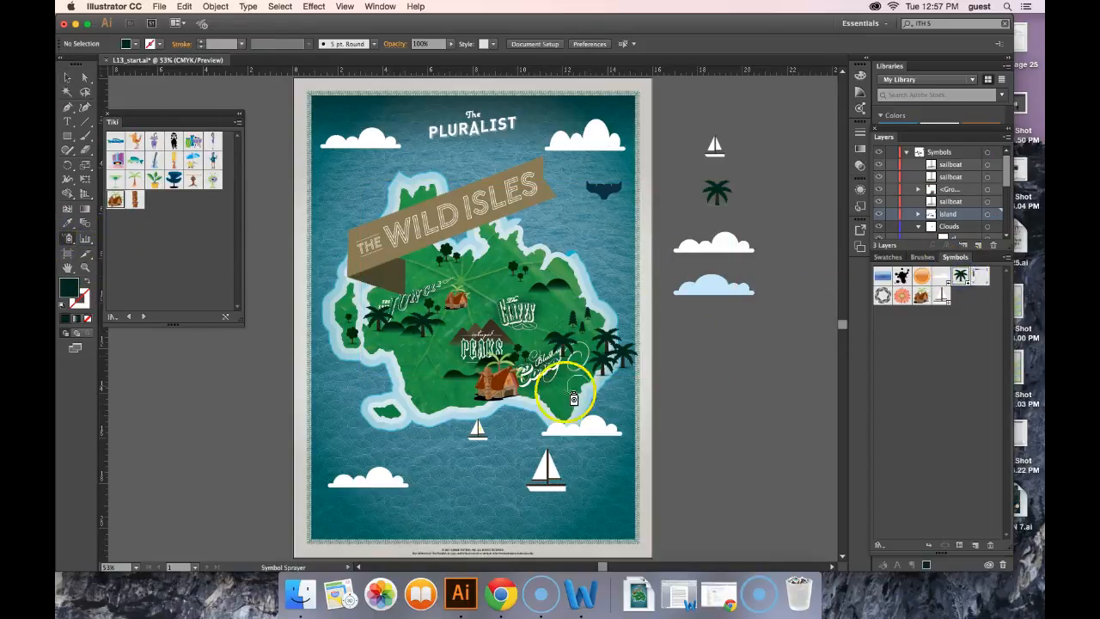
pyautogui.click(410, 355)
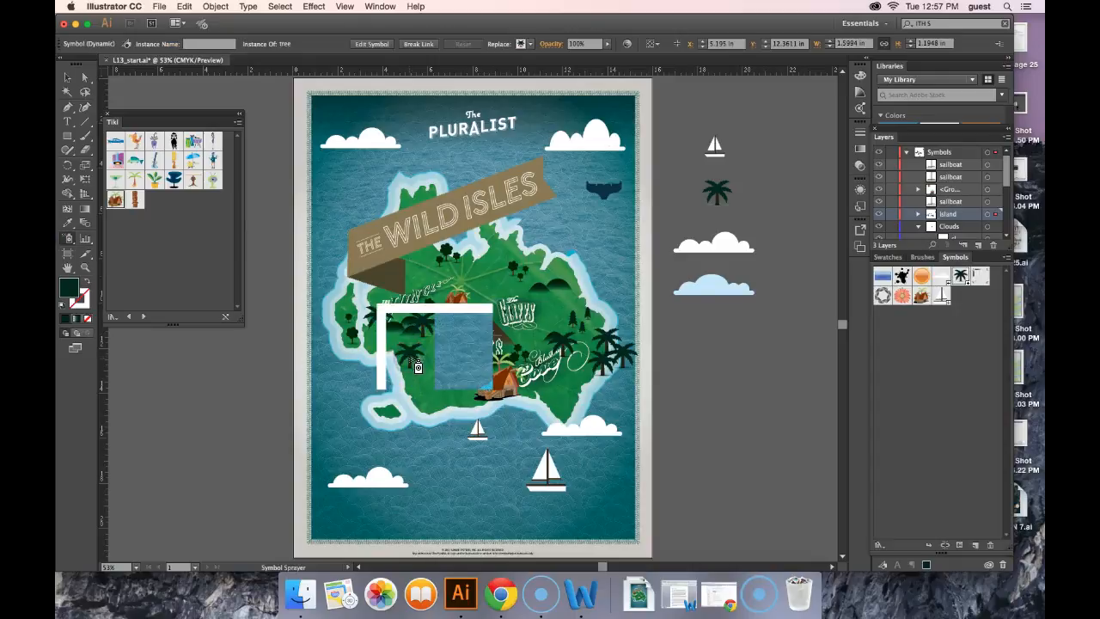
pyautogui.click(421, 398)
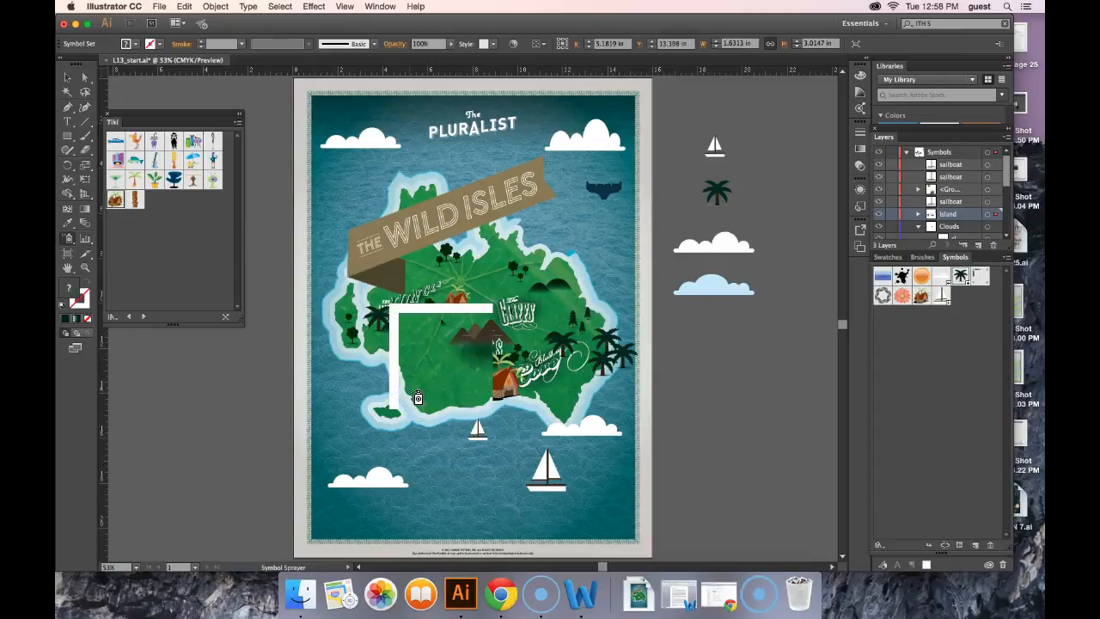
pyautogui.moveTo(432, 400); pyautogui.dragTo(455, 397)
pyautogui.click(447, 392)
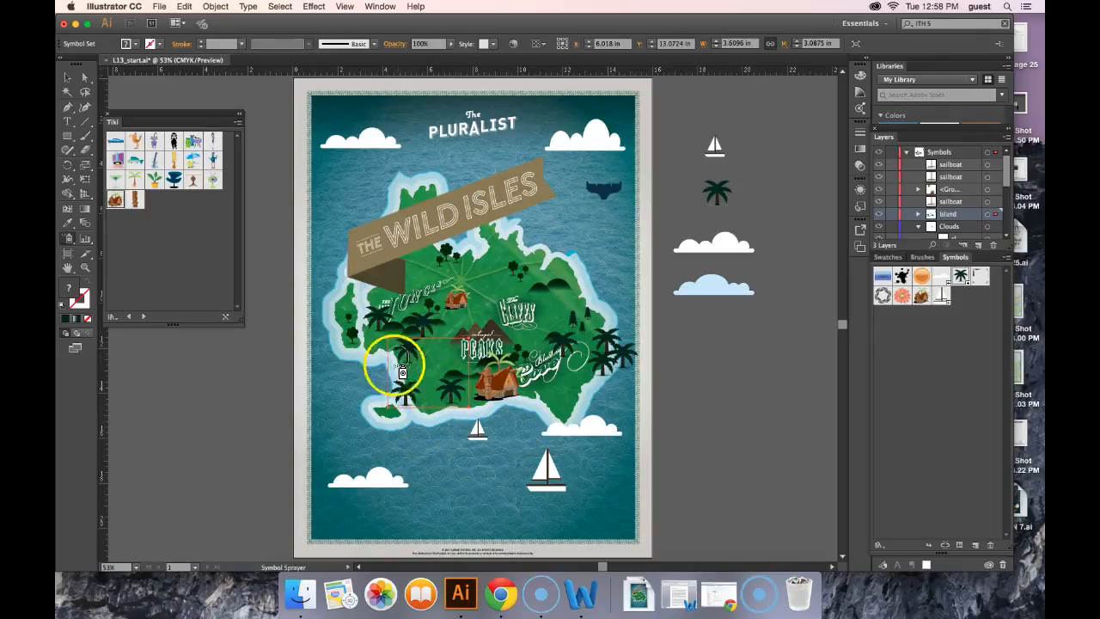
pyautogui.moveTo(461, 410)
pyautogui.mouseDown()
pyautogui.moveTo(458, 385)
pyautogui.moveTo(469, 397)
pyautogui.mouseUp()
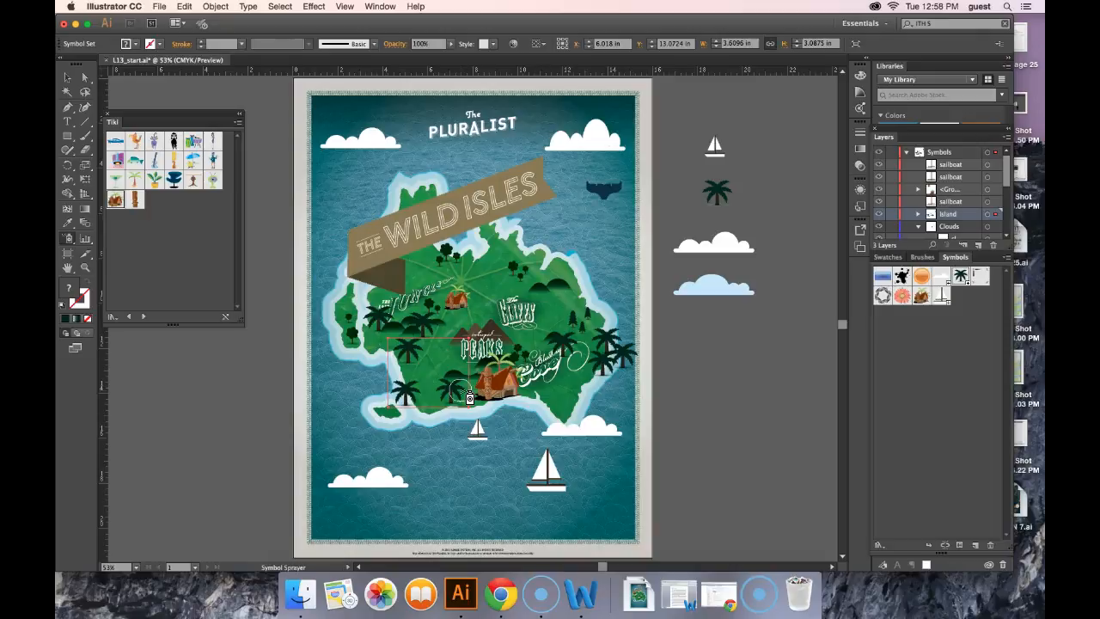
pyautogui.click(553, 300)
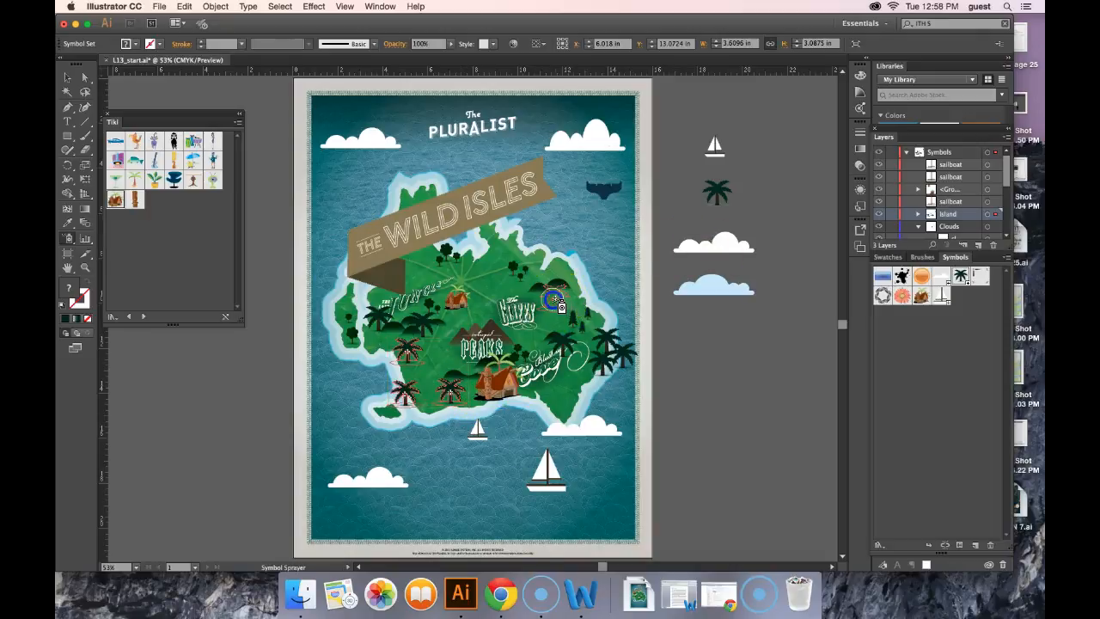
pyautogui.click(495, 273)
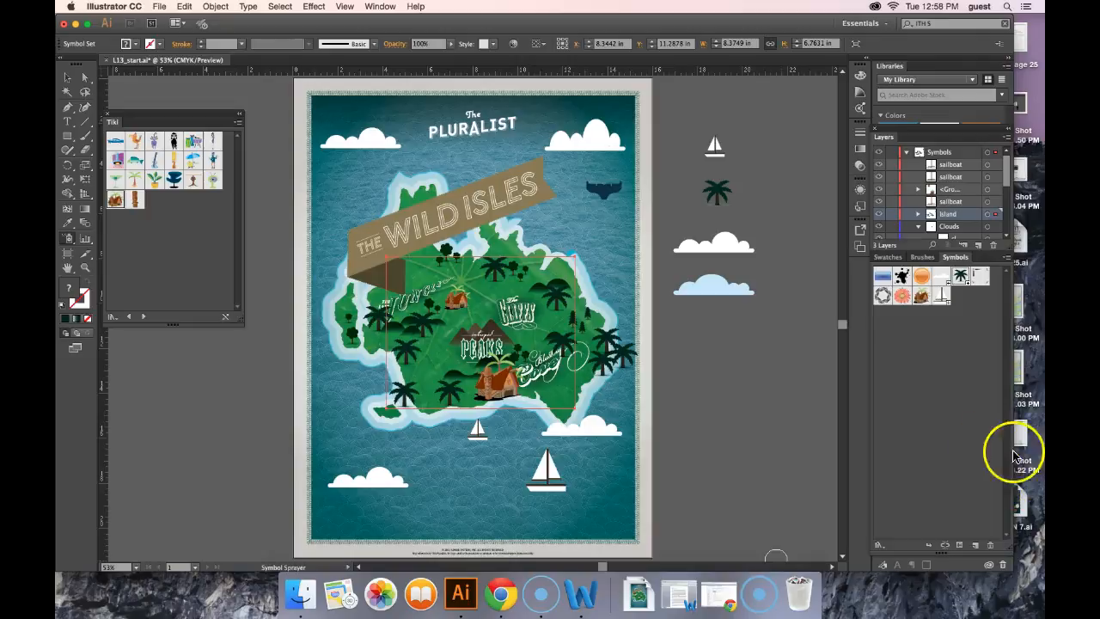
# Edit the tree symbol, scale all of its artwork uniformly to 80%, and return to the document
pyautogui.click(961, 276)
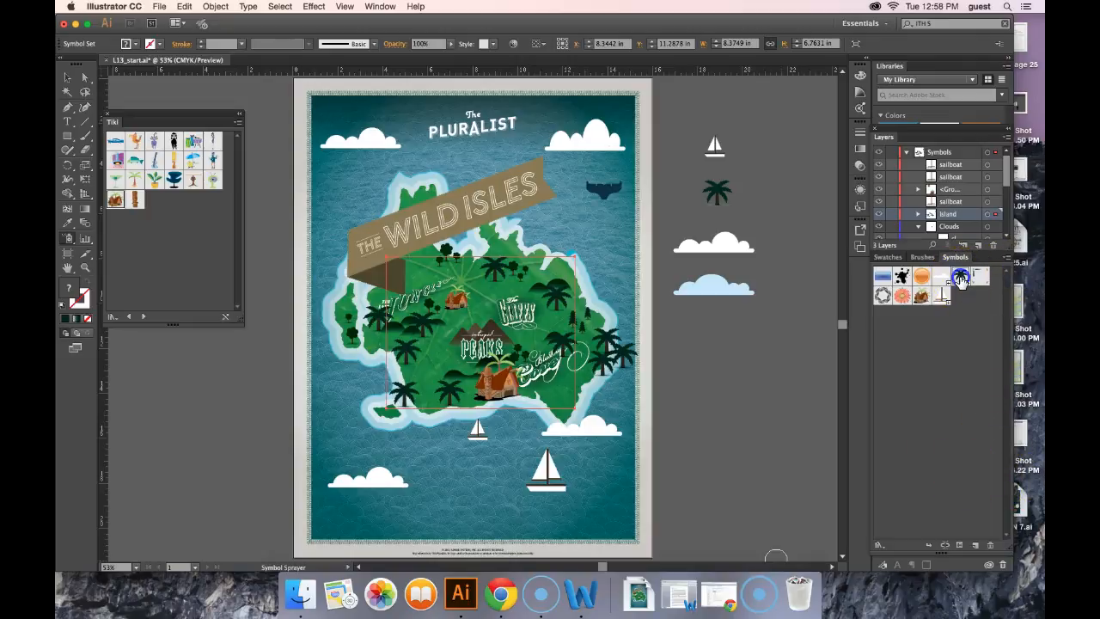
pyautogui.doubleClick(961, 277)
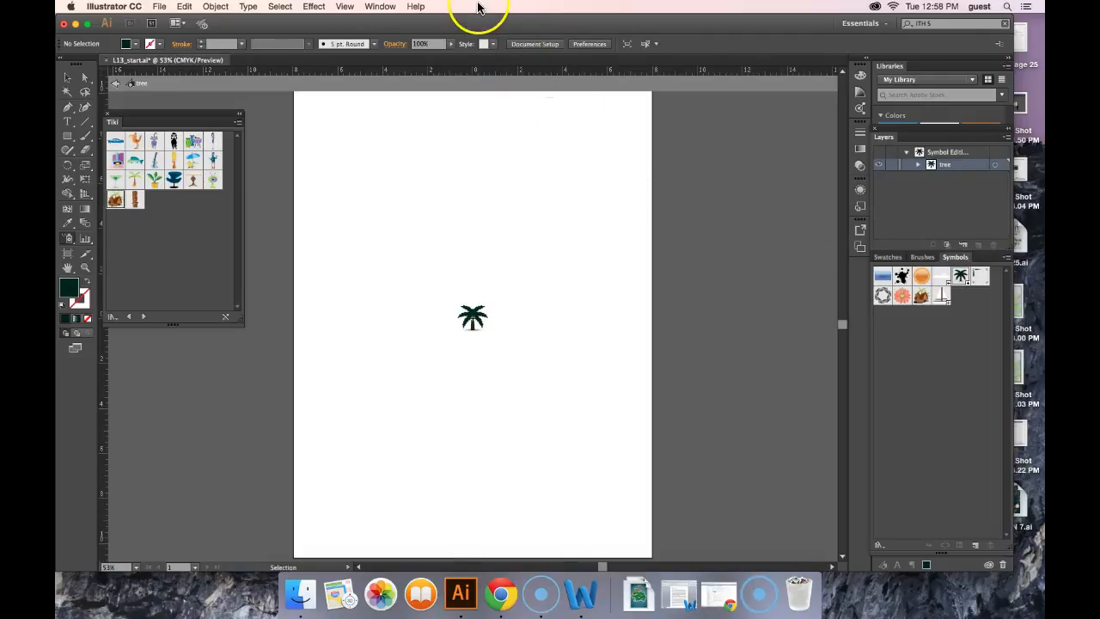
pyautogui.click(277, 6)
pyautogui.click(284, 25)
pyautogui.hotkey('shift', 's')
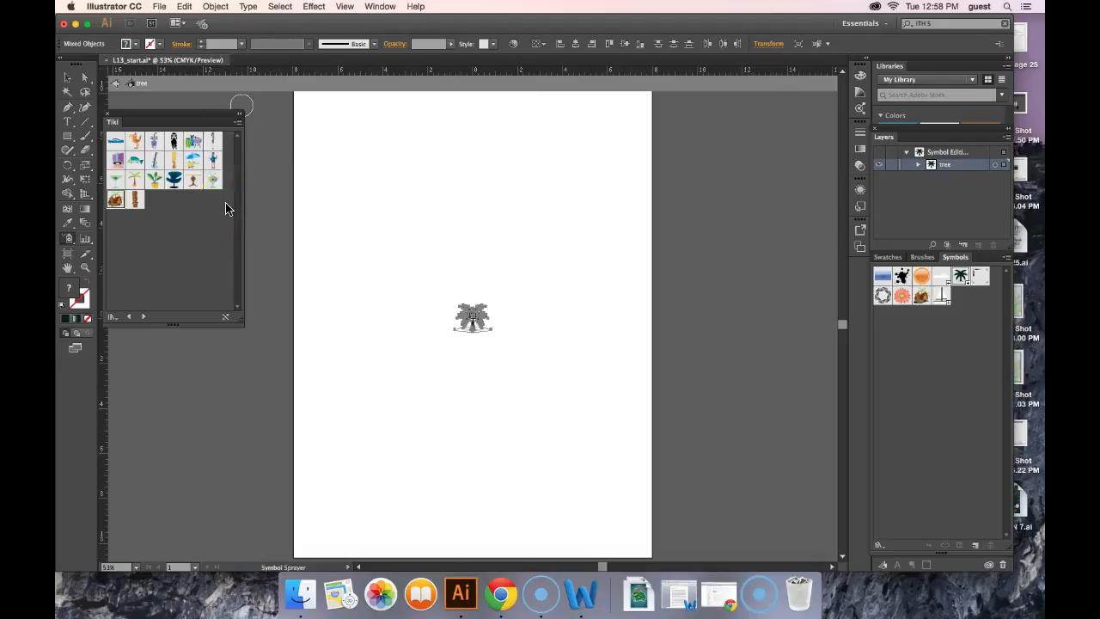
pyautogui.press('v')
pyautogui.doubleClick(85, 165)
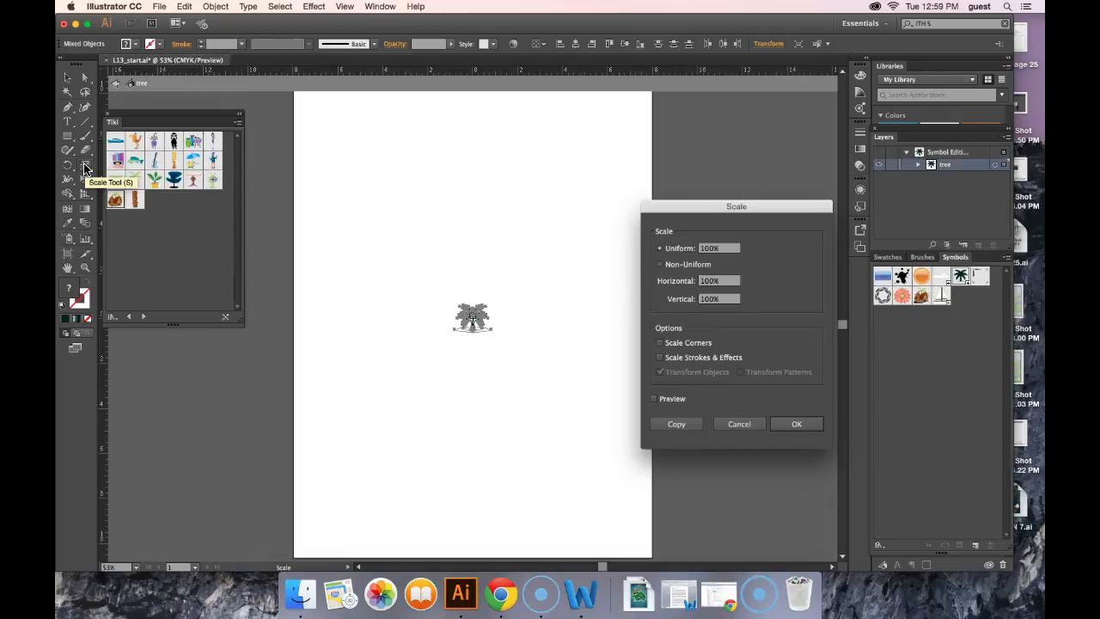
pyautogui.click(703, 249)
pyautogui.write('80')
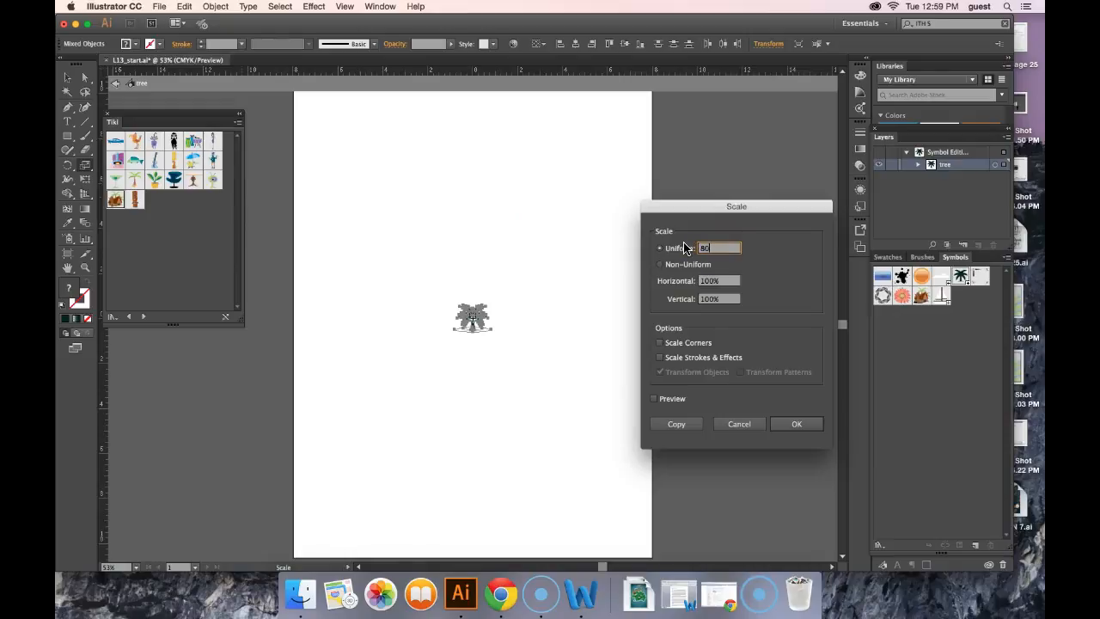
pyautogui.click(812, 427)
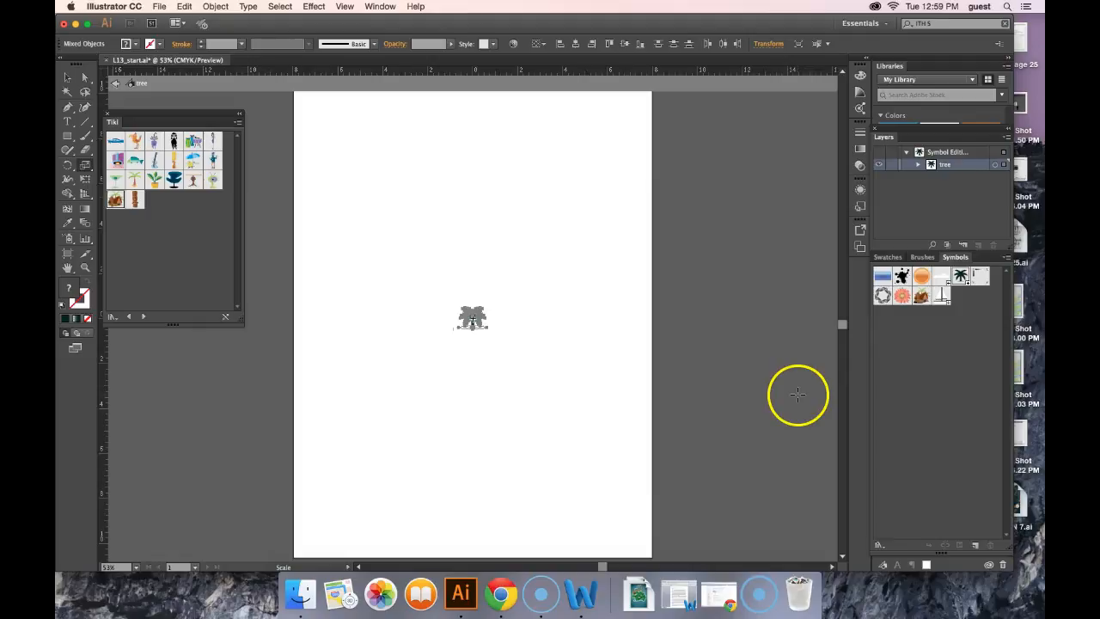
pyautogui.click(67, 77)
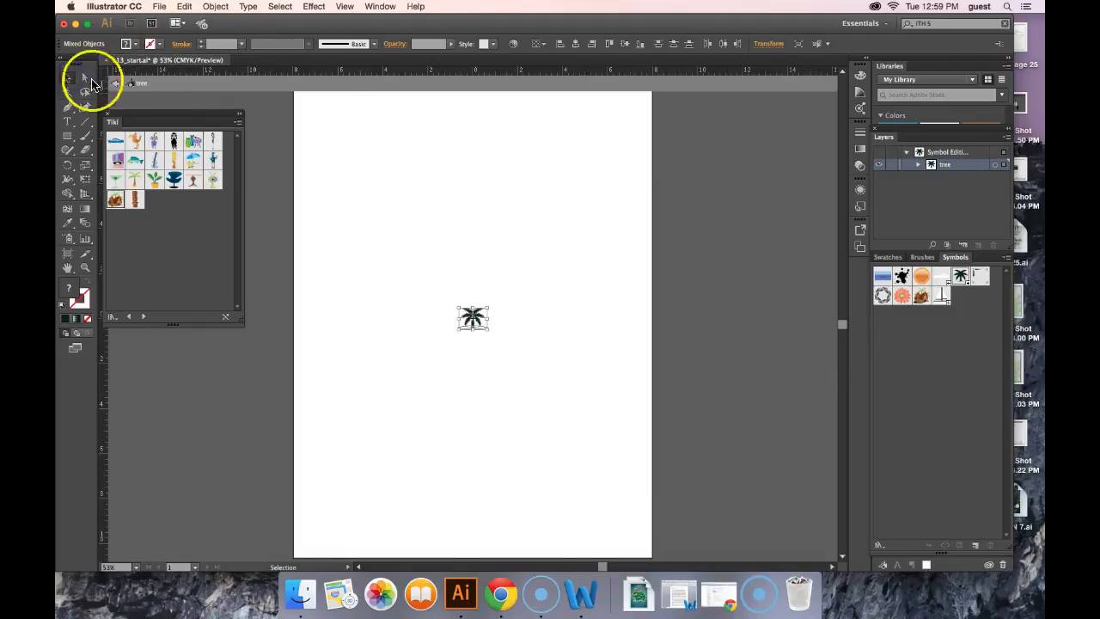
pyautogui.click(706, 312)
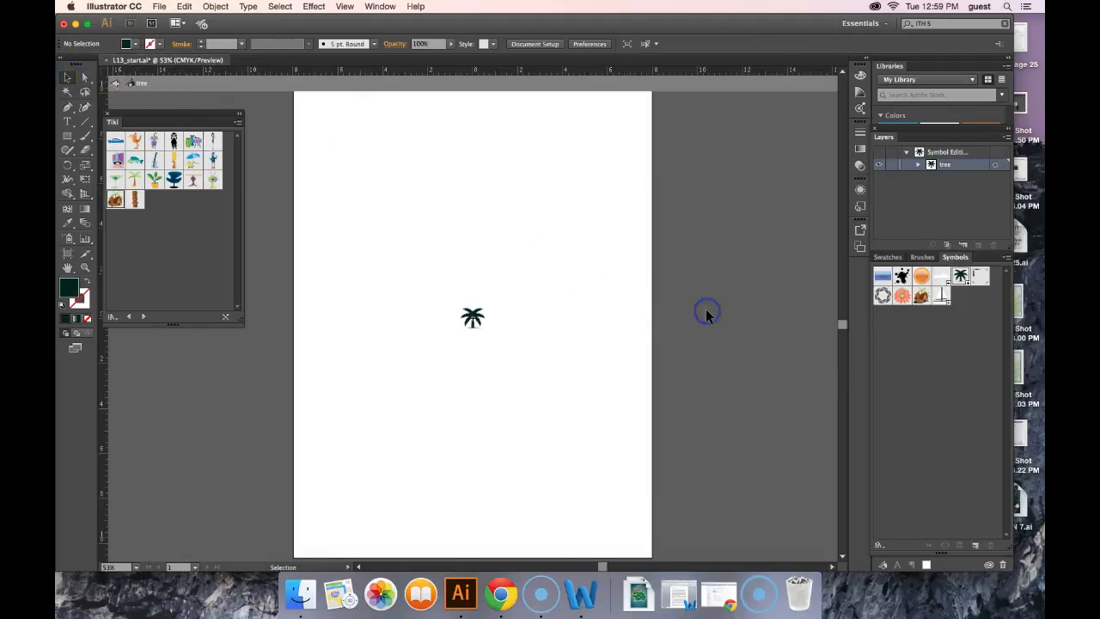
pyautogui.doubleClick(706, 314)
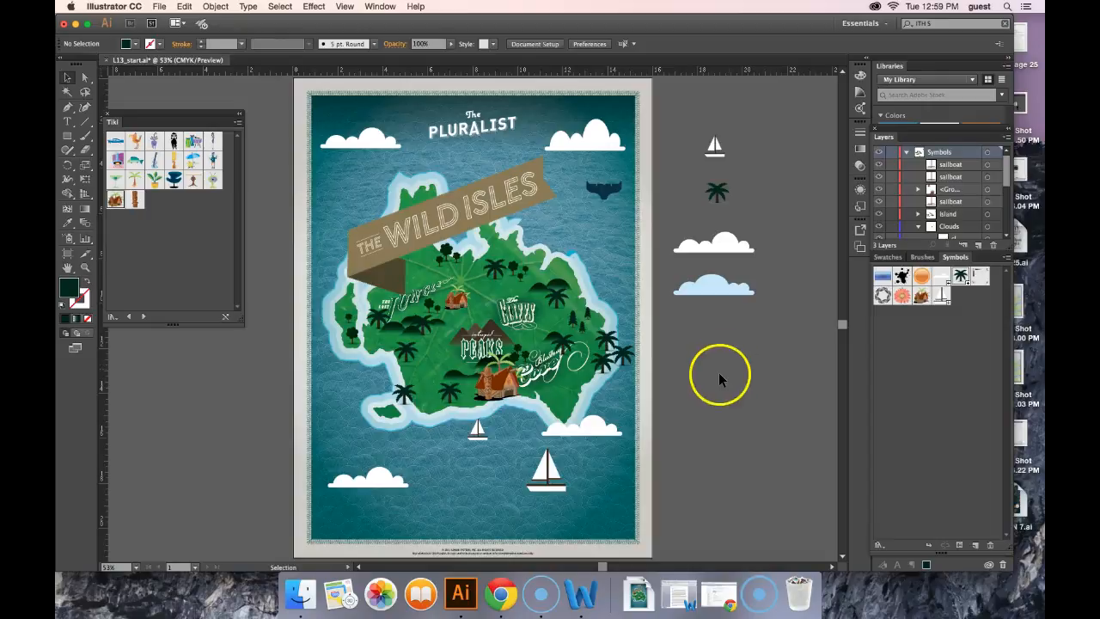
# Select the palm tree symbol set and rework its trees across the island's central area with the Symbol Sprayer
pyautogui.click(388, 389)
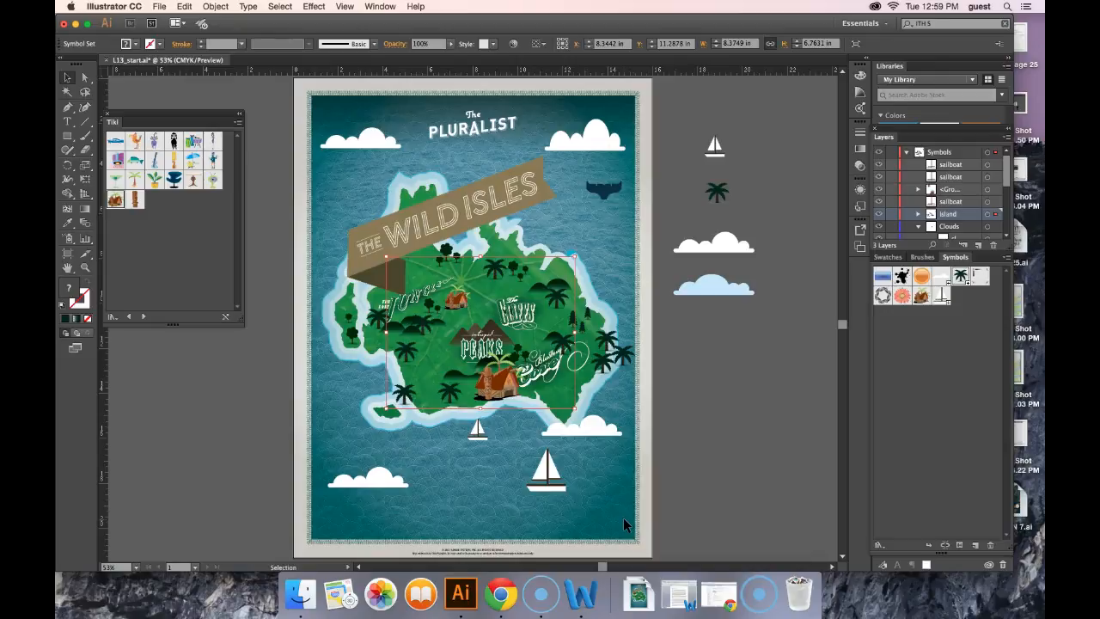
pyautogui.click(69, 245)
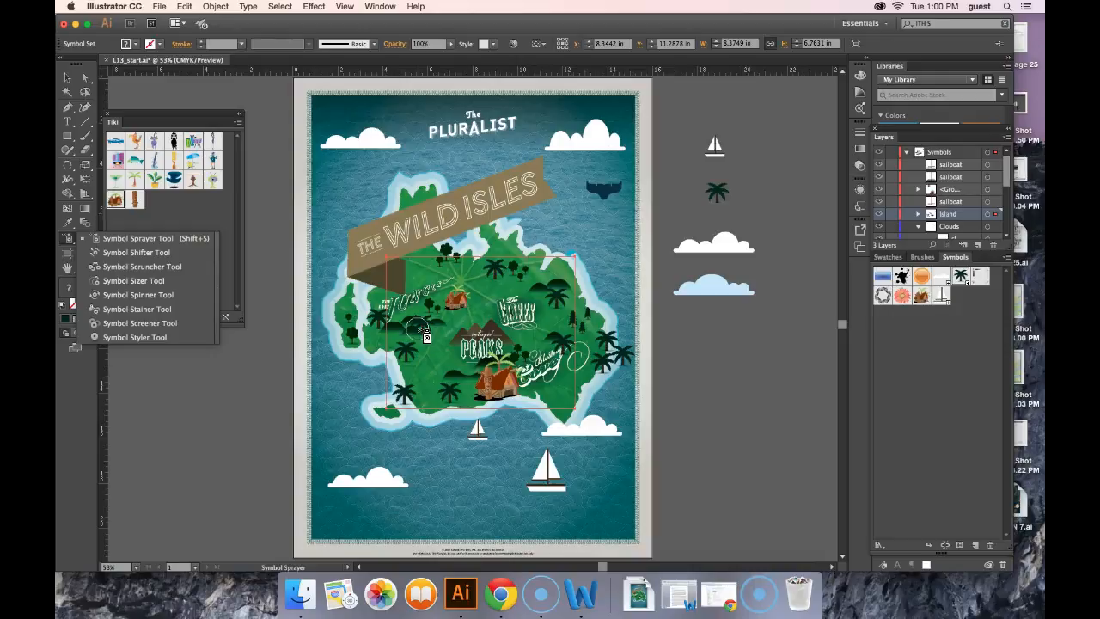
pyautogui.moveTo(426, 337)
pyautogui.mouseDown()
pyautogui.moveTo(504, 278)
pyautogui.moveTo(502, 249)
pyautogui.moveTo(495, 270)
pyautogui.mouseUp()
pyautogui.keyDown('alt'); pyautogui.click(495, 270); pyautogui.keyUp('alt')
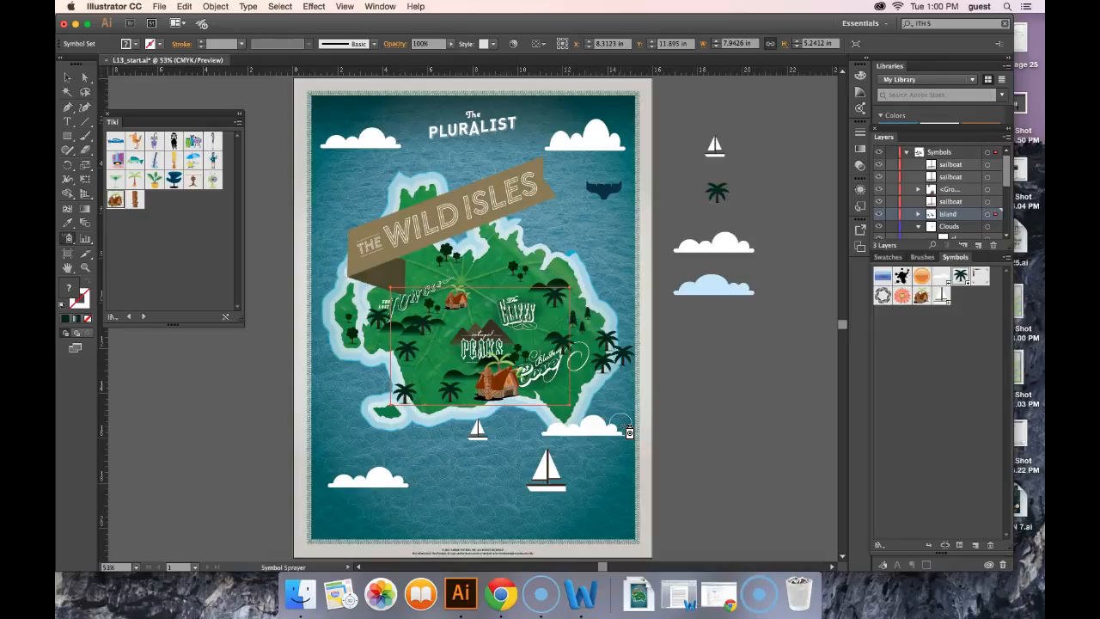
pyautogui.click(482, 300)
pyautogui.moveTo(498, 322)
pyautogui.mouseDown()
pyautogui.moveTo(504, 344)
pyautogui.moveTo(430, 361)
pyautogui.moveTo(405, 354)
pyautogui.mouseUp()
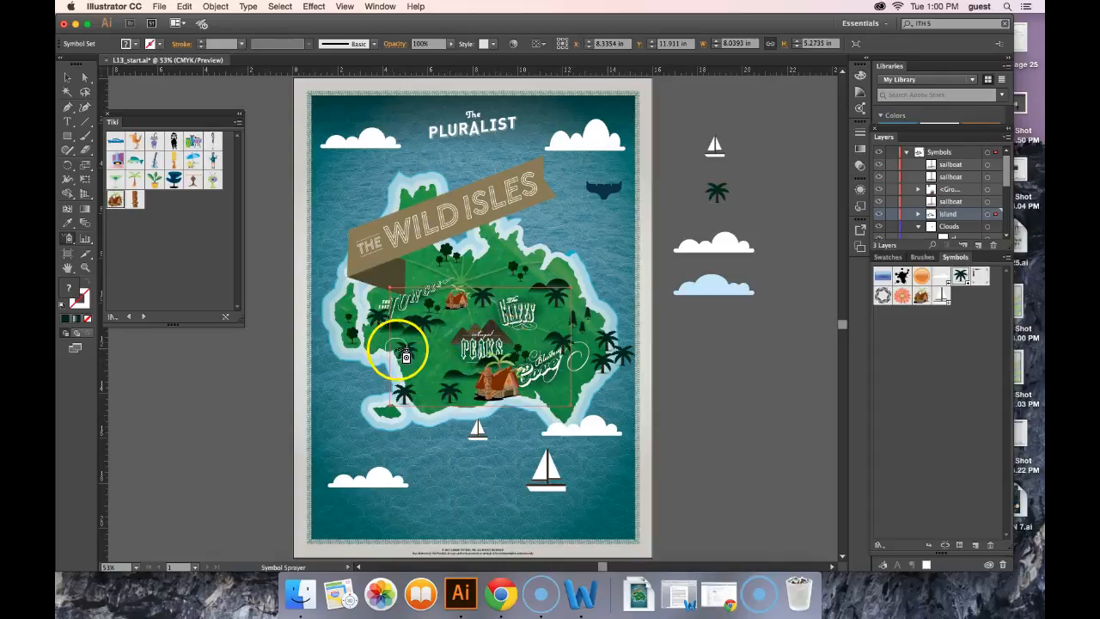
# Spray a couple more palm trees over the island's western interior, then select the central palm tree symbol set
pyautogui.keyDown('alt'); pyautogui.click(400, 351); pyautogui.keyUp('alt')
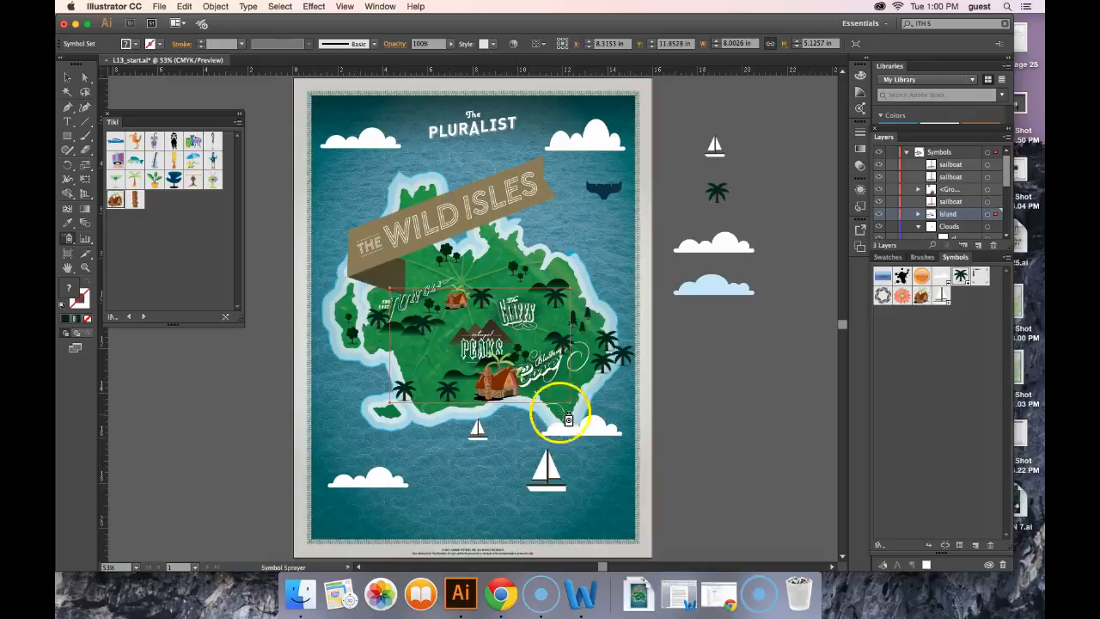
pyautogui.keyDown('alt'); pyautogui.click(404, 390); pyautogui.keyUp('alt')
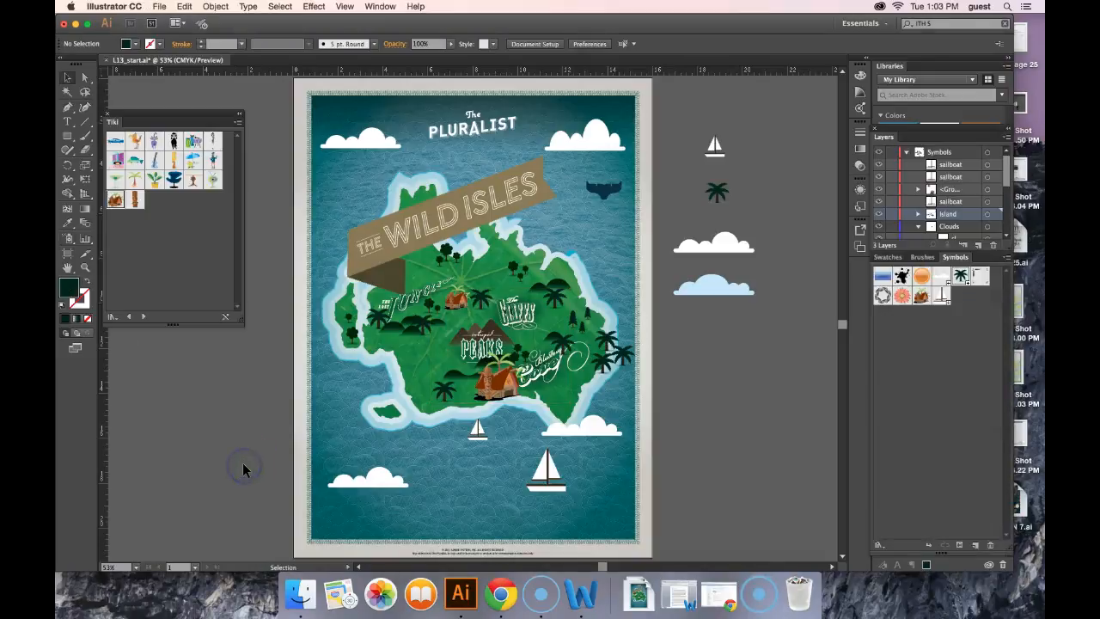
pyautogui.click(445, 393)
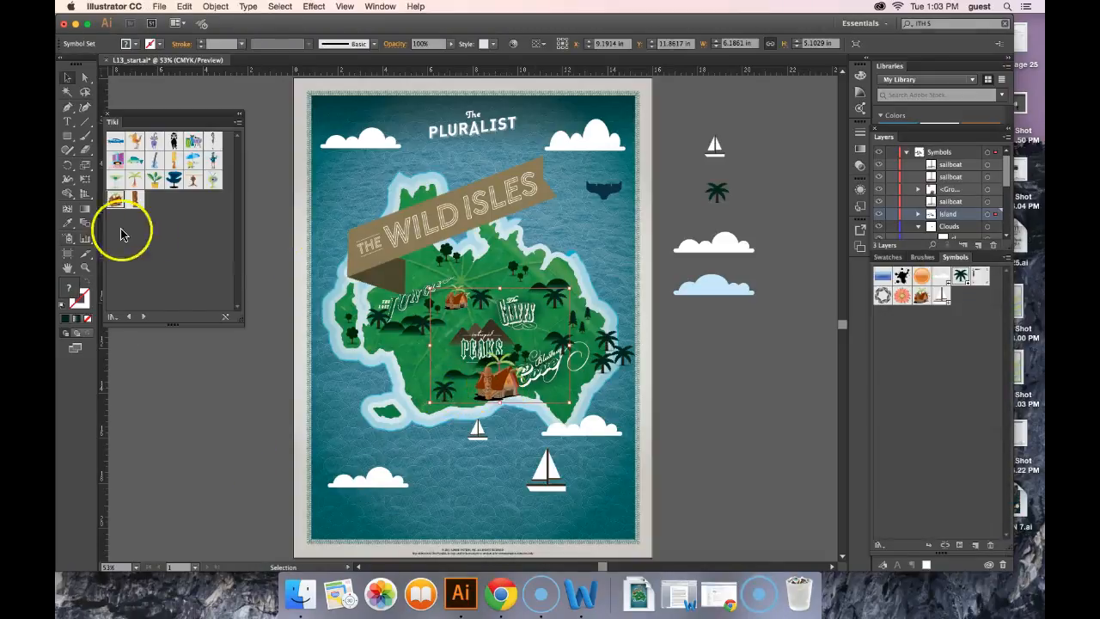
# Switch to the Symbol Sizer with intensity 4 and enlarge palm trees at the set's upper-right and lower-left
pyautogui.click(69, 240)
pyautogui.click(70, 240)
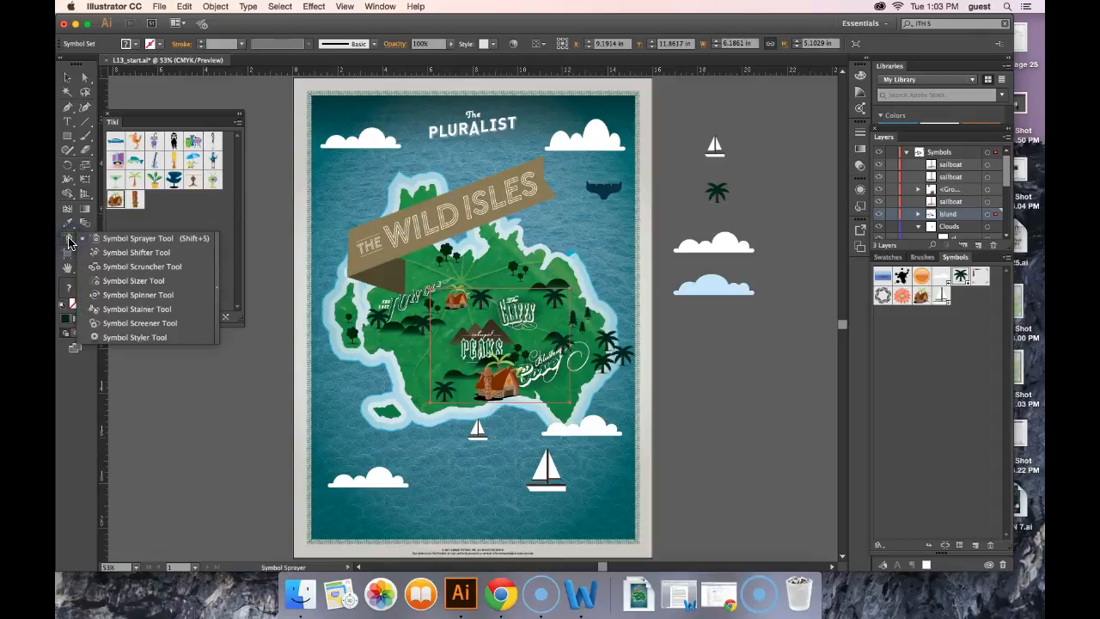
pyautogui.click(159, 284)
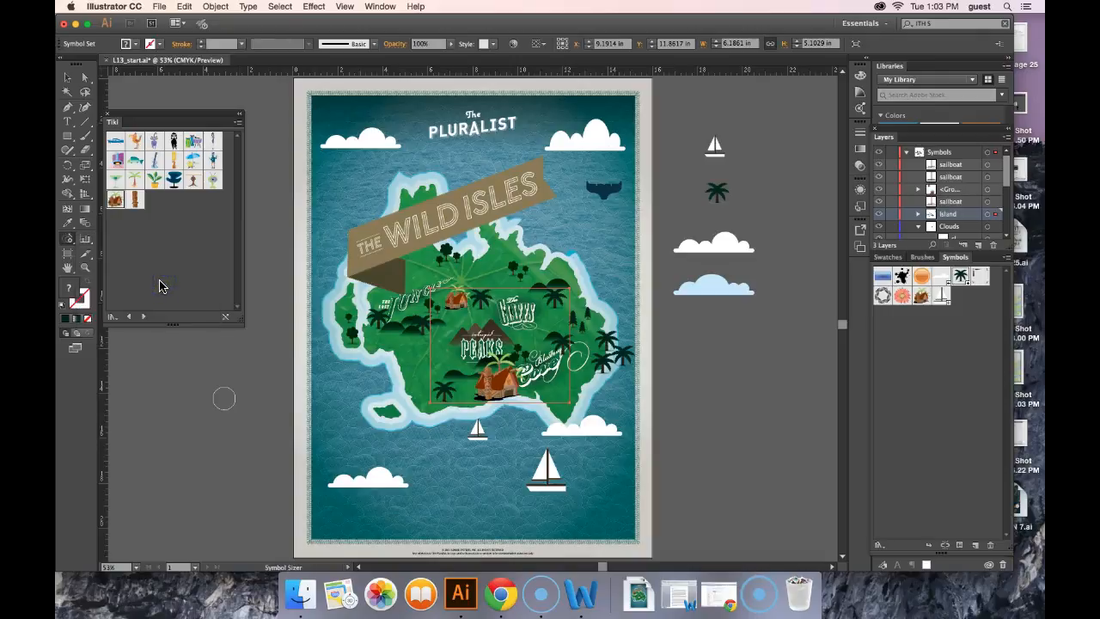
pyautogui.doubleClick(72, 243)
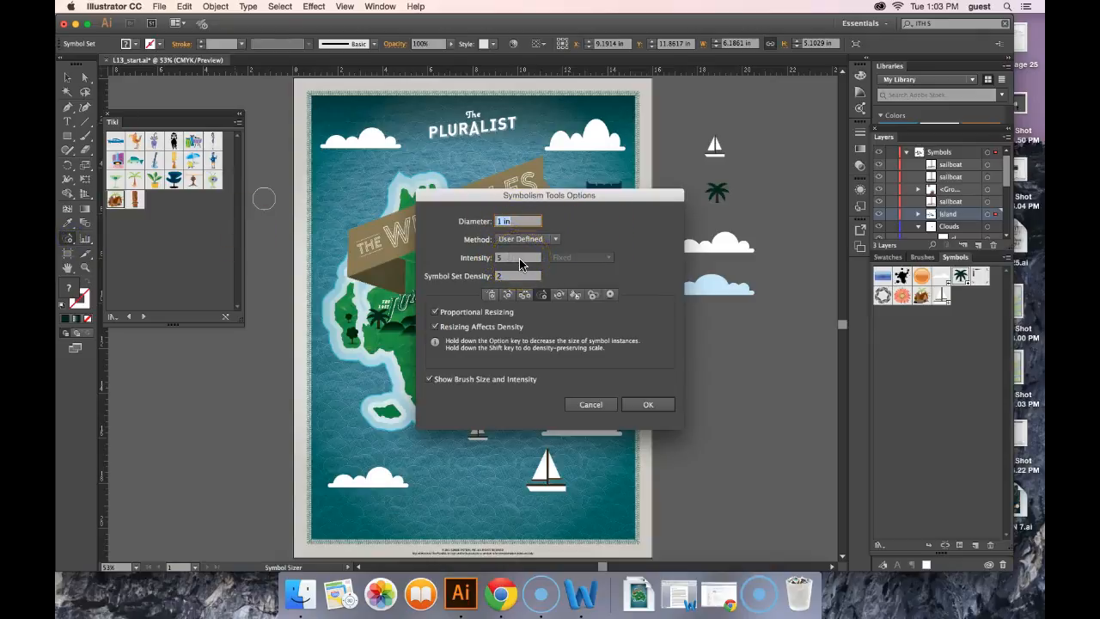
pyautogui.click(520, 259)
pyautogui.click(662, 405)
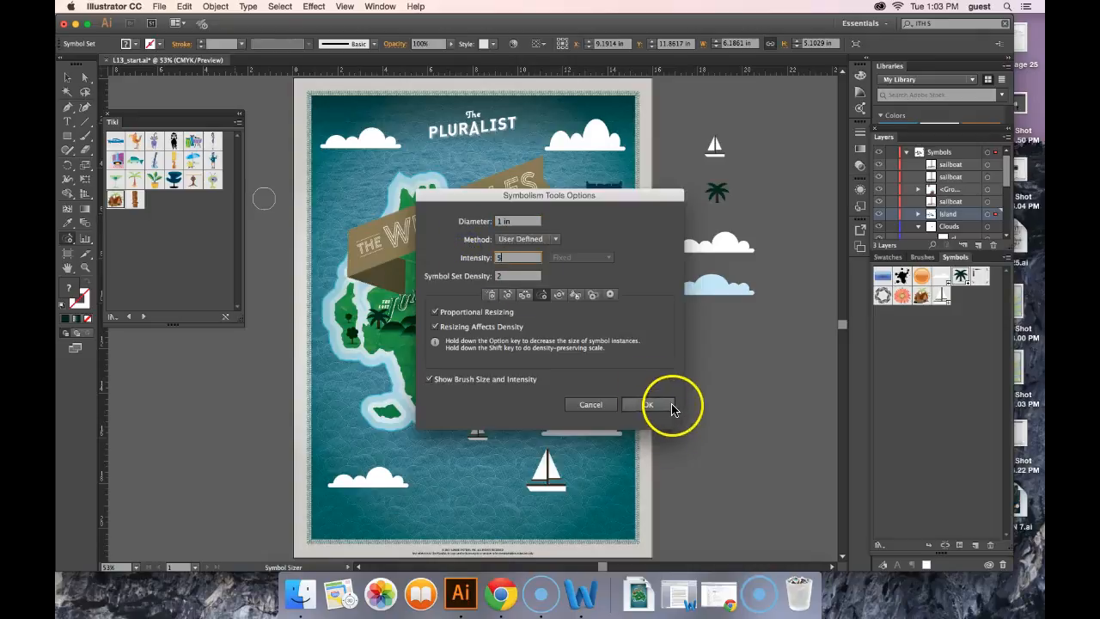
pyautogui.moveTo(609, 319); pyautogui.dragTo(550, 301)
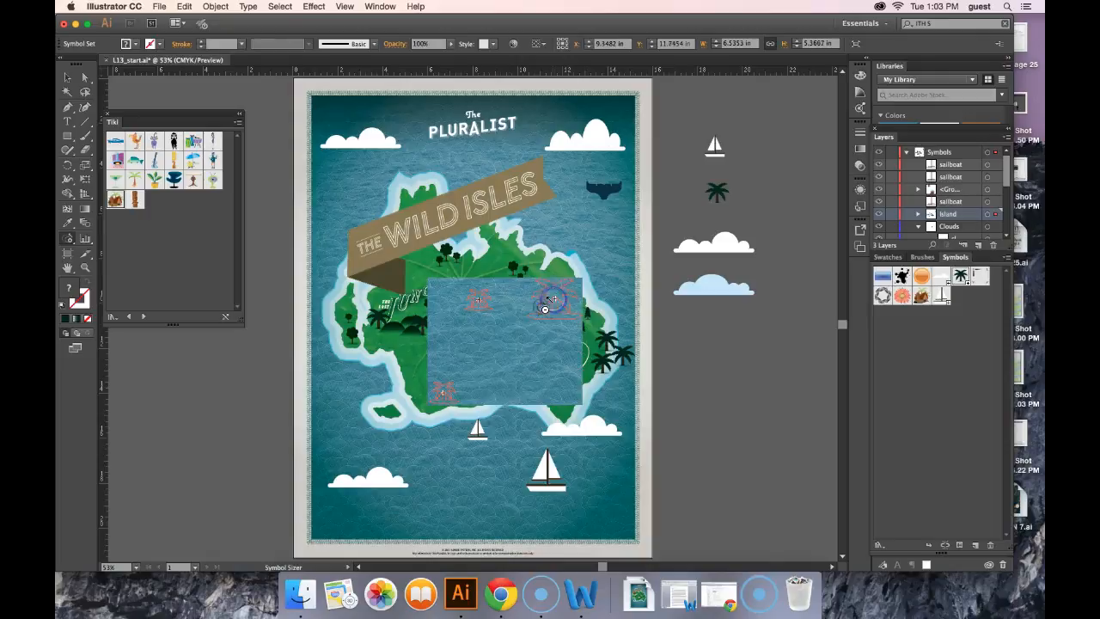
pyautogui.moveTo(441, 392); pyautogui.dragTo(442, 392)
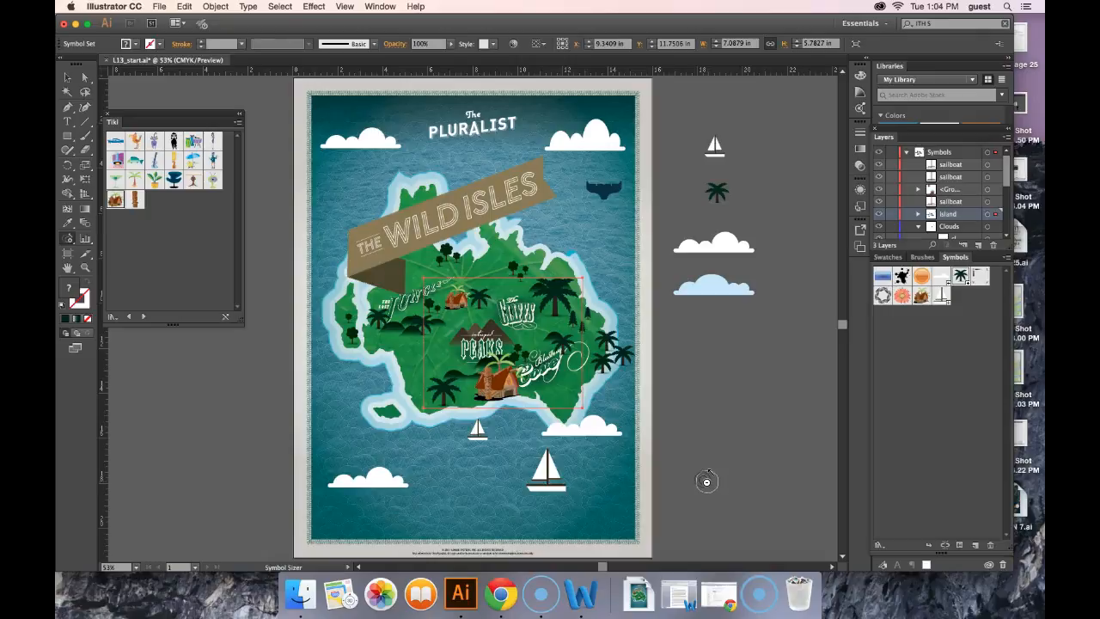
# Switch to the Symbol Spinner and rotate palm trees near the top centre of the symbol set
pyautogui.click(76, 578)
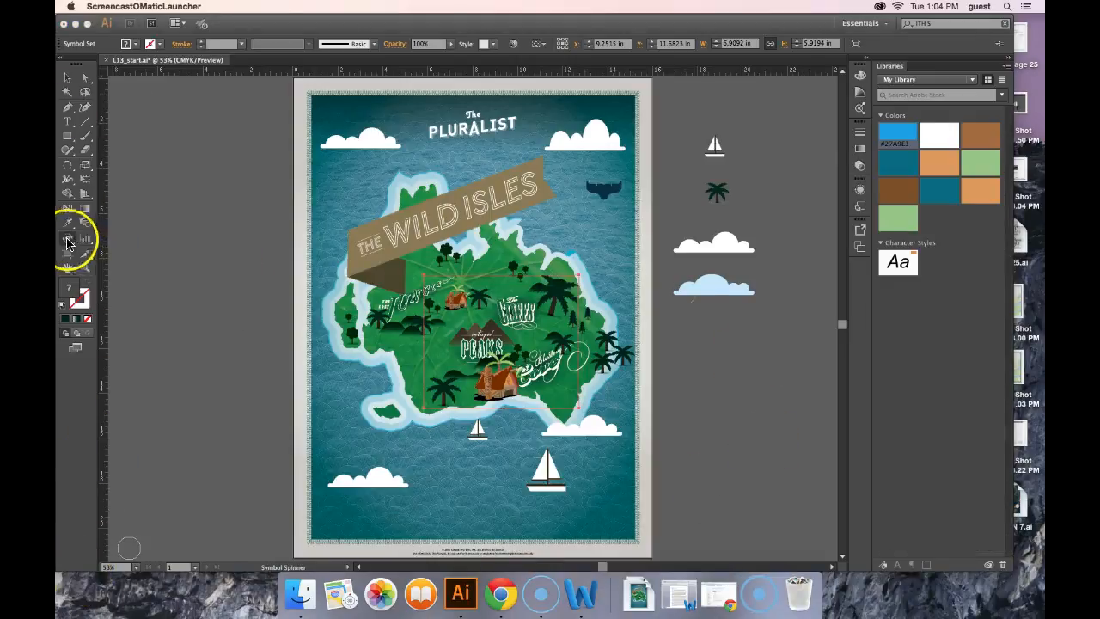
pyautogui.click(67, 239)
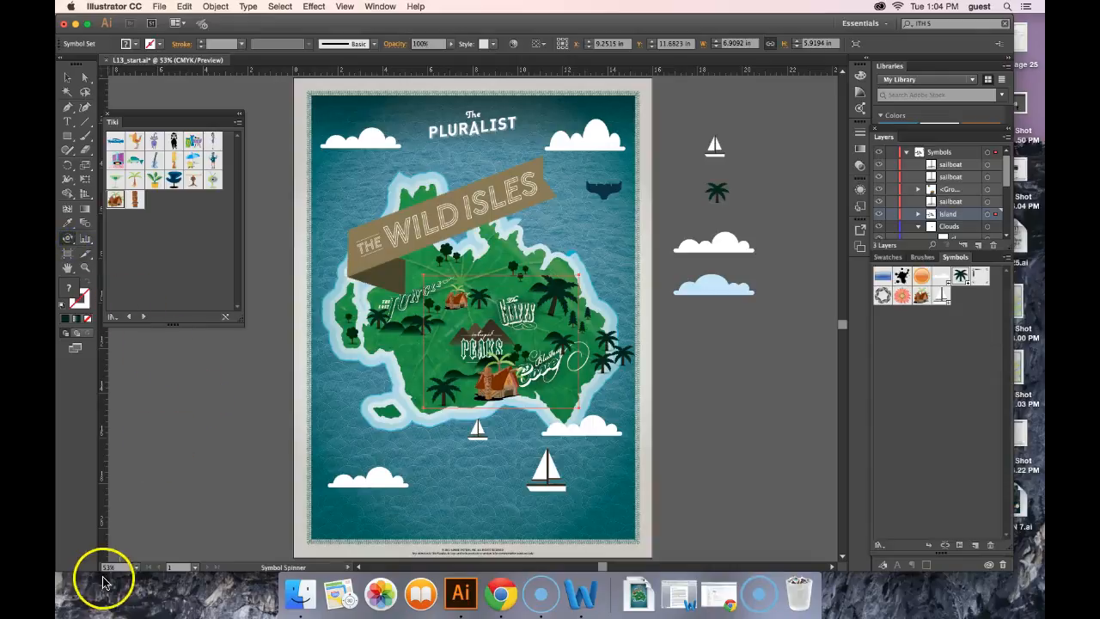
pyautogui.click(76, 72)
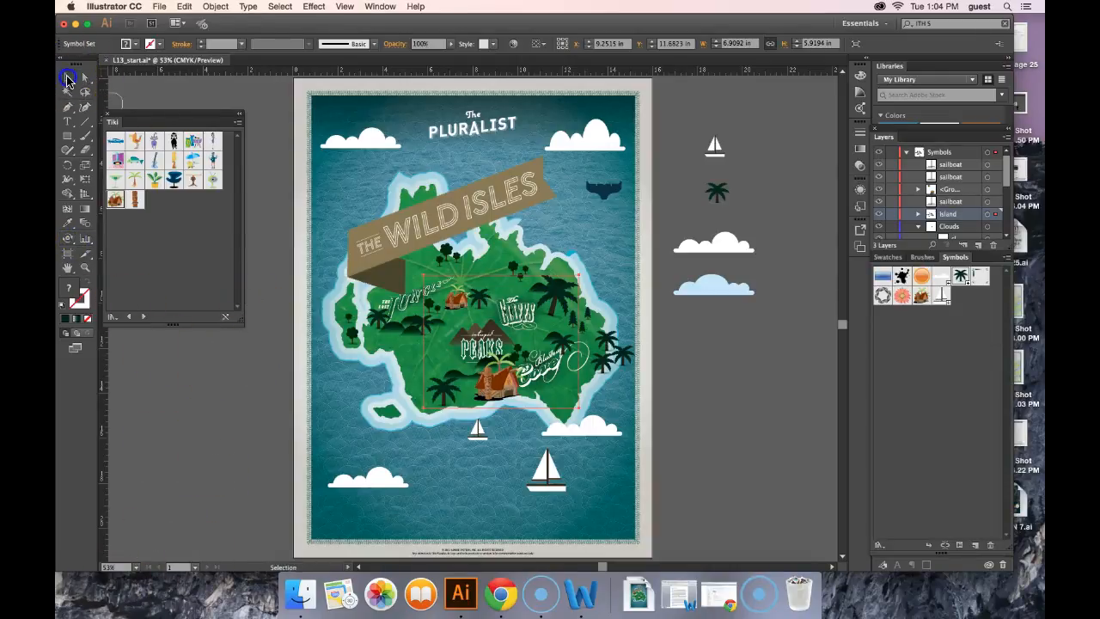
pyautogui.click(69, 241)
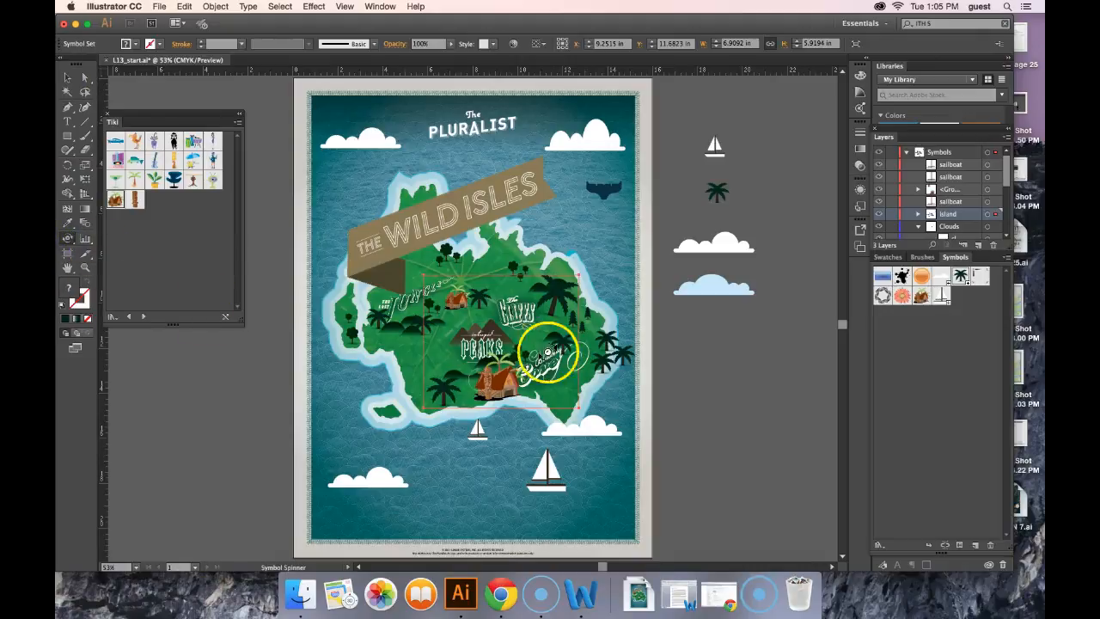
pyautogui.click(66, 81)
pyautogui.click(72, 245)
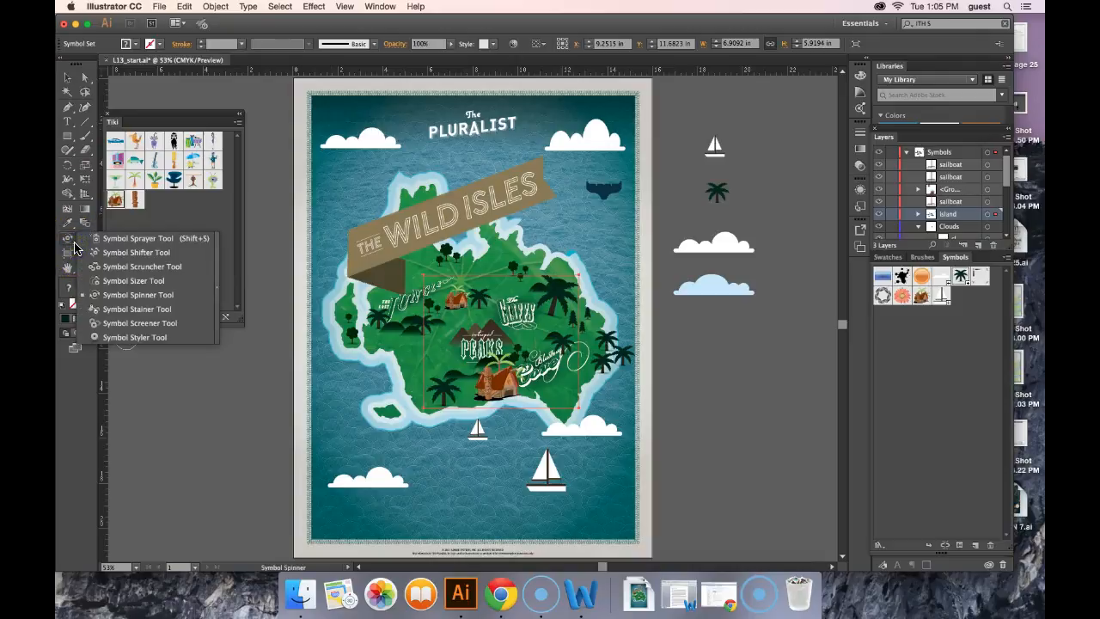
pyautogui.click(159, 296)
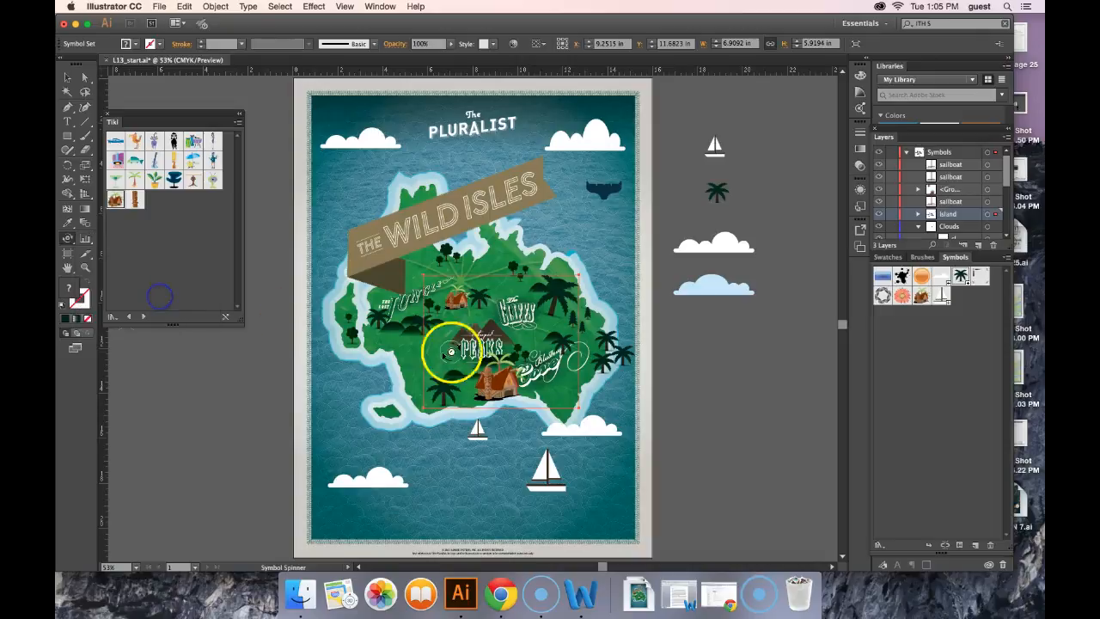
pyautogui.click(481, 297)
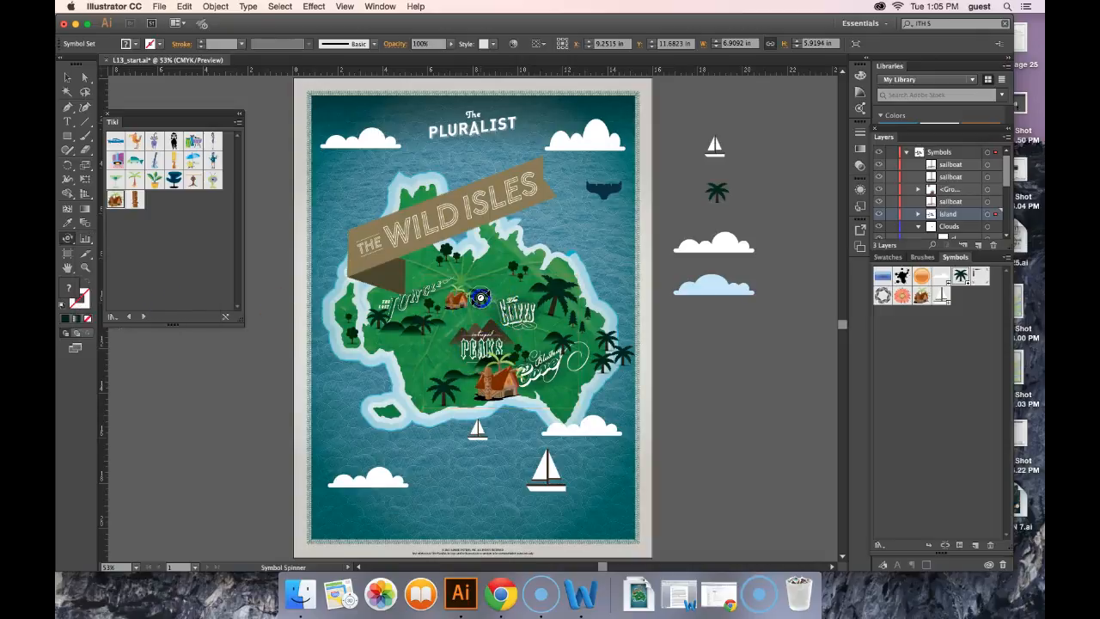
pyautogui.click(481, 297)
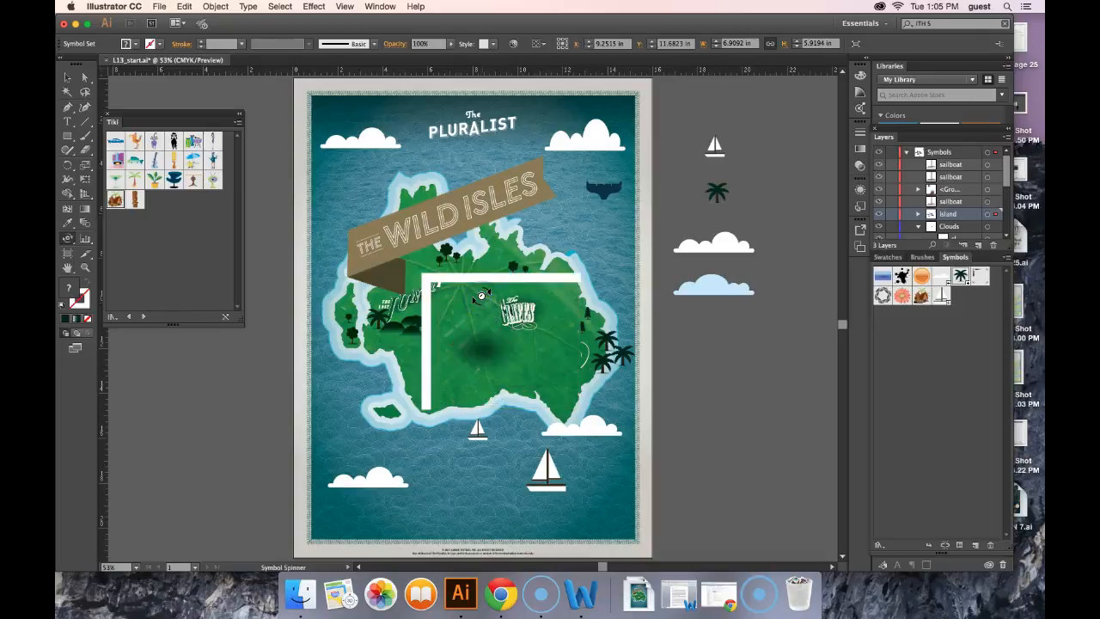
pyautogui.moveTo(481, 296); pyautogui.dragTo(477, 344)
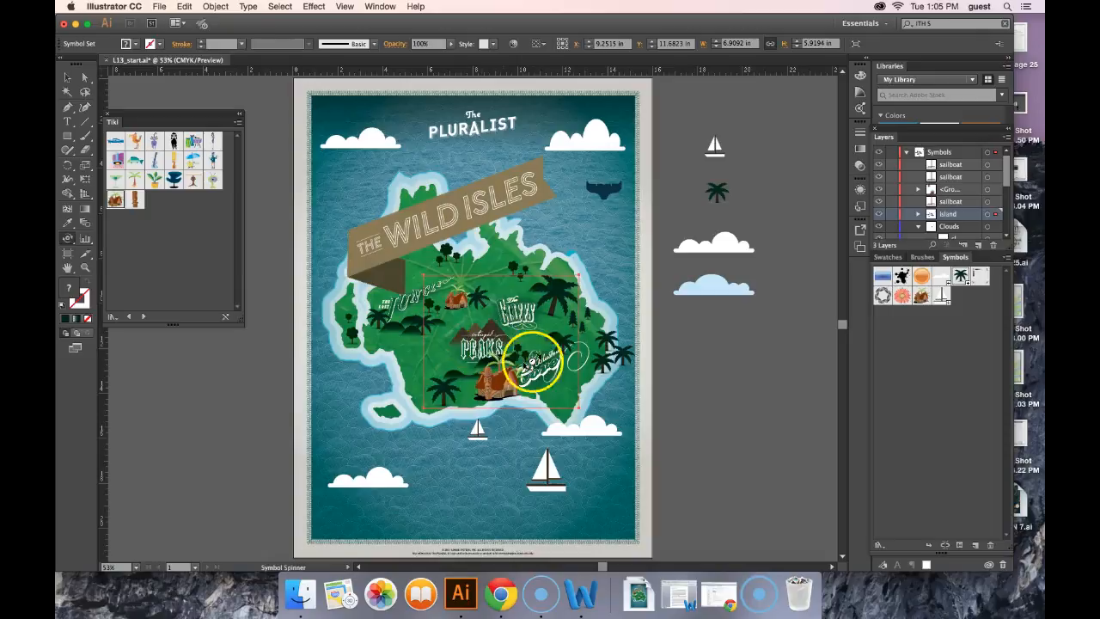
# Rotate the palm trees at the symbol set's upper-right corner with the Symbol Spinner
pyautogui.click(74, 244)
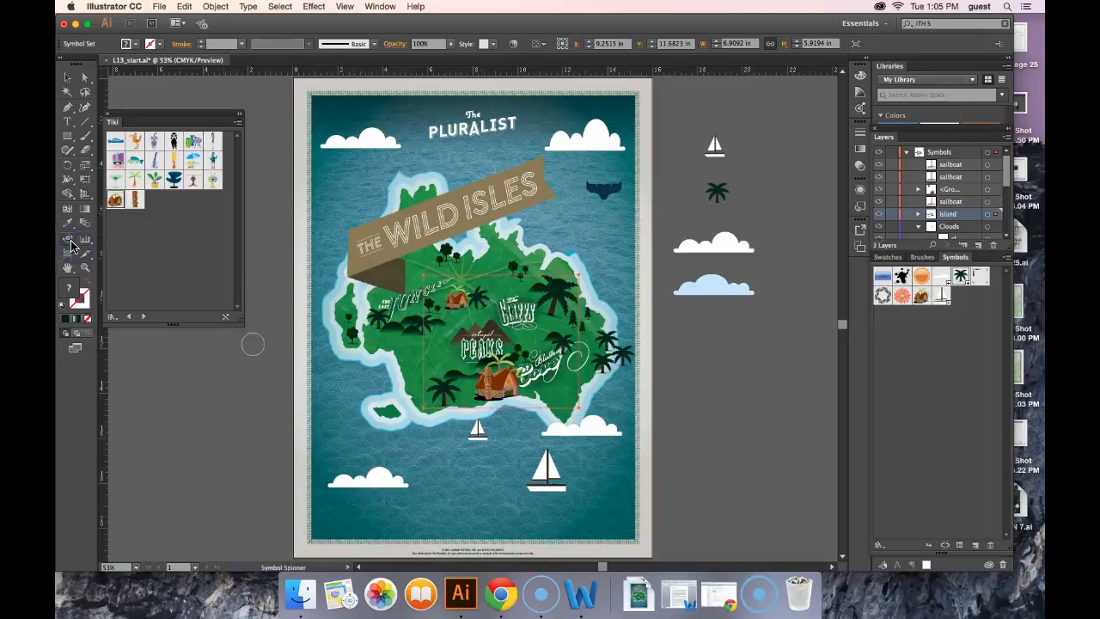
pyautogui.click(75, 248)
pyautogui.click(578, 307)
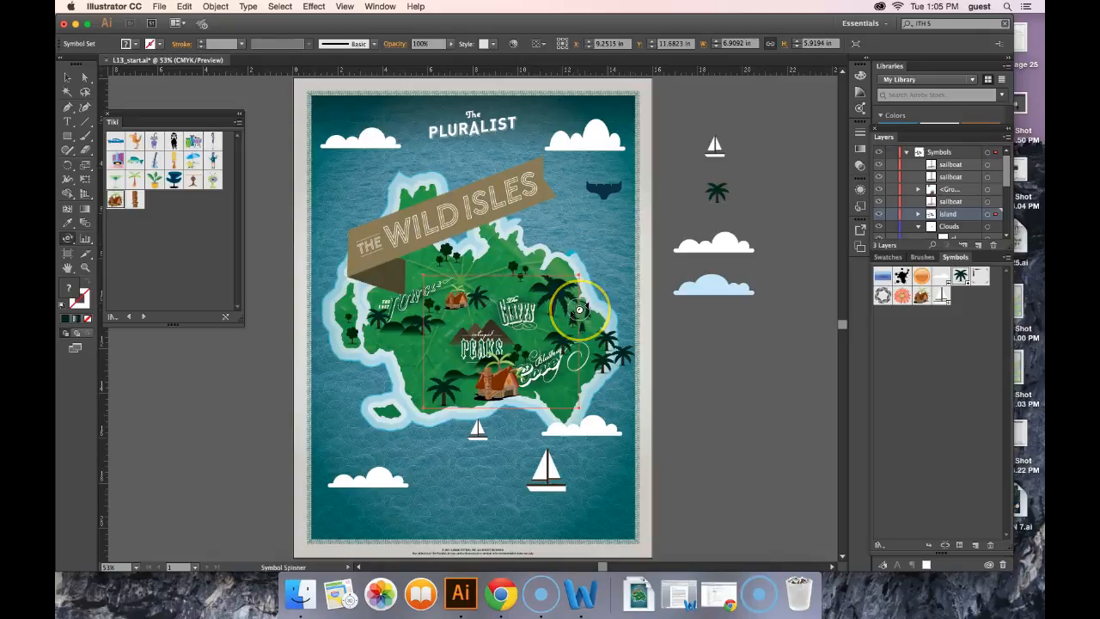